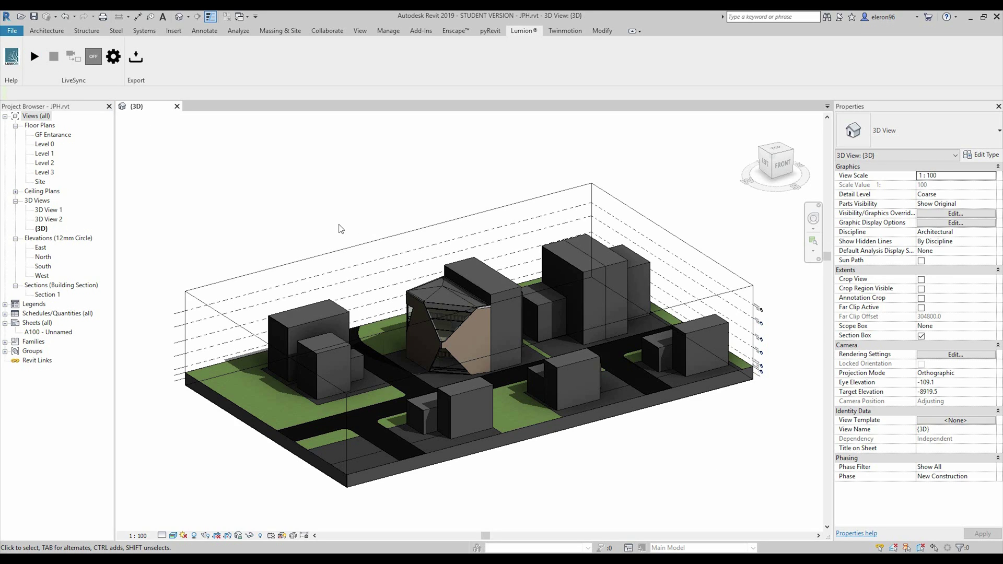
# Export the Revit 3D model for Lumion as JPH.dae in Lumion_1, overwriting the old file.
pyautogui.click(12, 31)
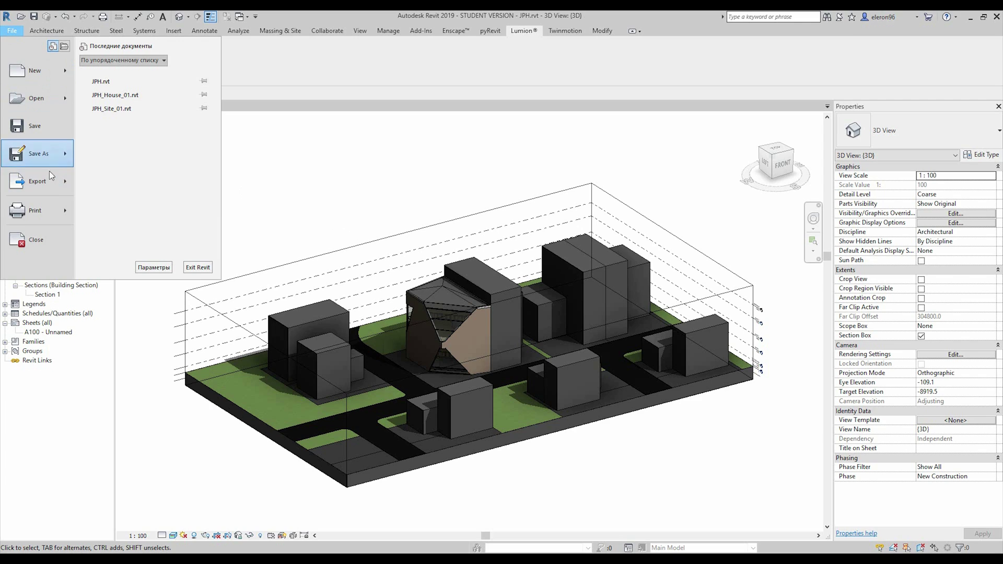
pyautogui.moveTo(52, 183)
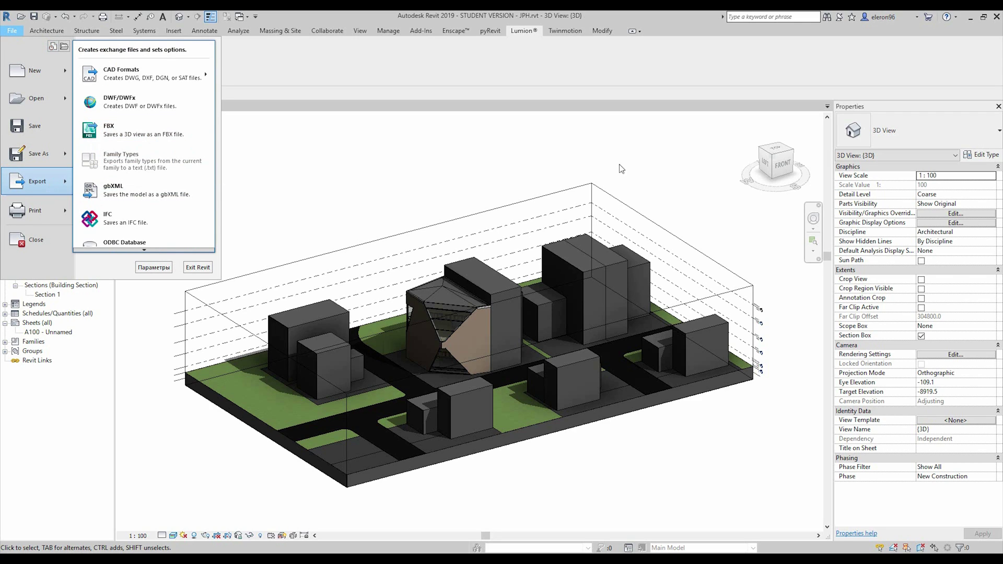
pyautogui.click(355, 193)
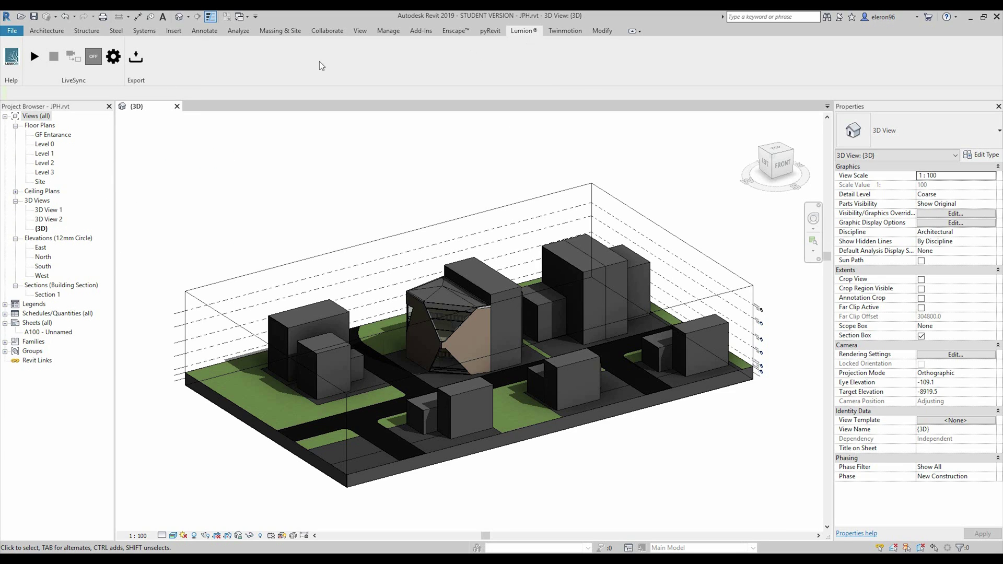
pyautogui.click(134, 58)
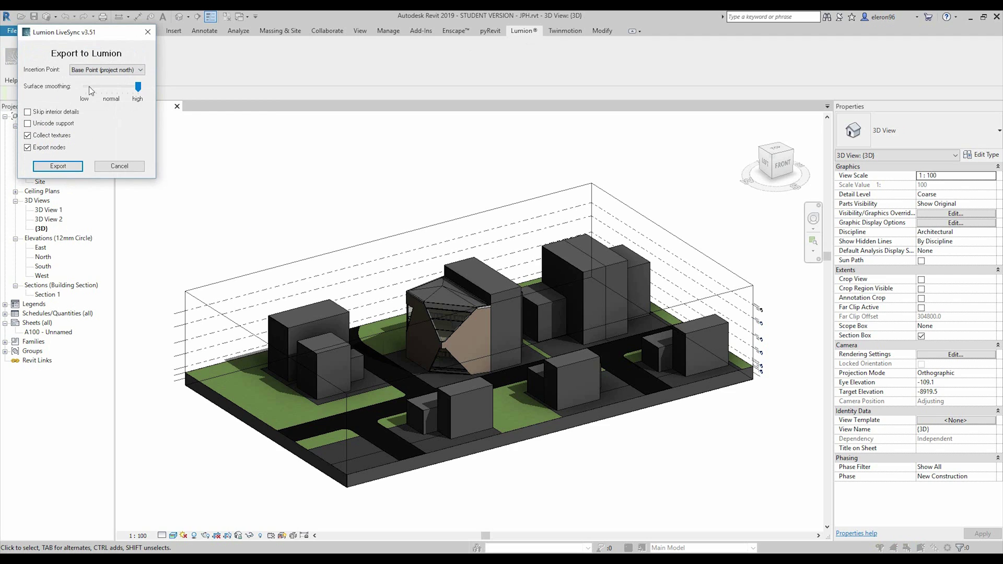
pyautogui.click(58, 166)
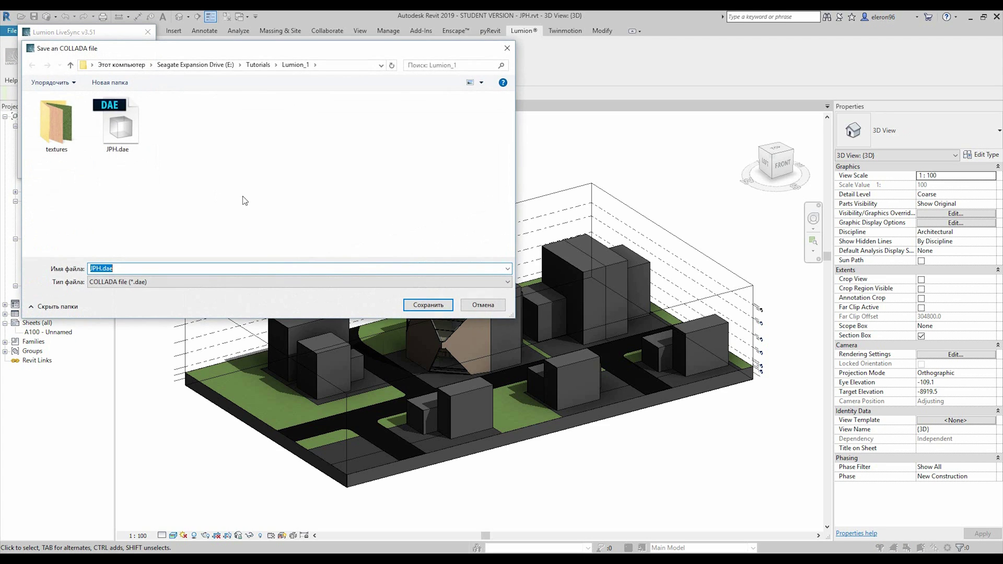
pyautogui.click(123, 139)
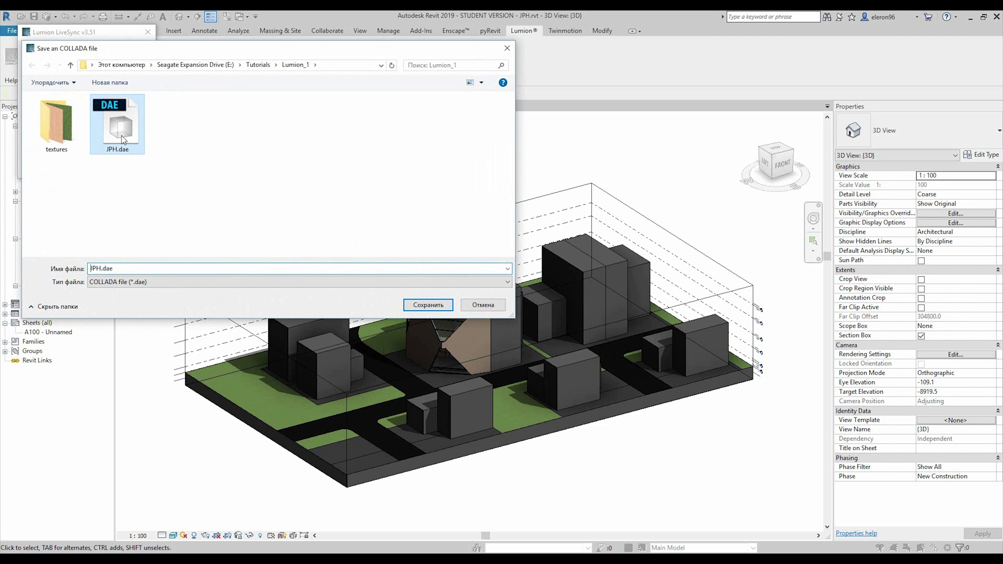
pyautogui.click(438, 307)
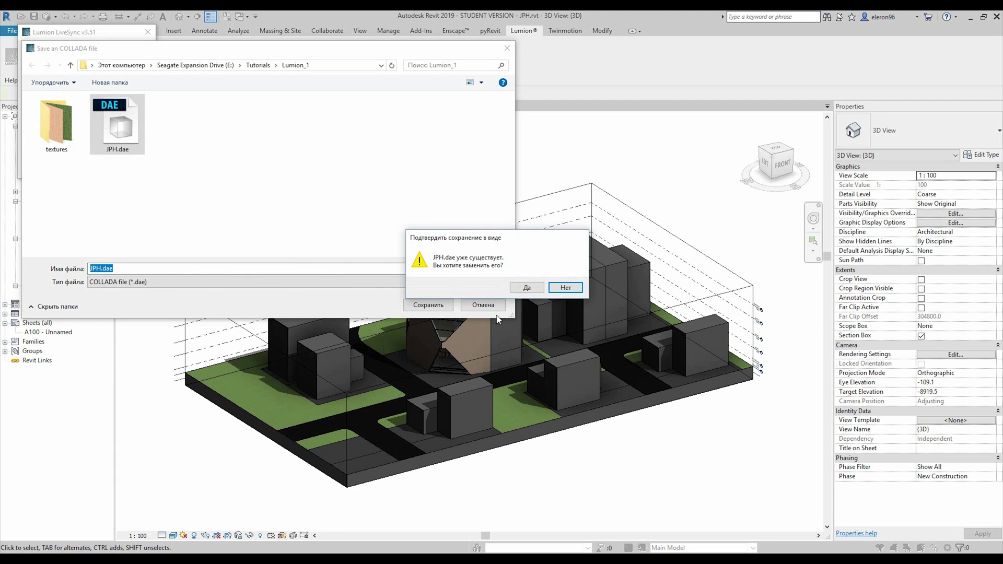
pyautogui.click(527, 288)
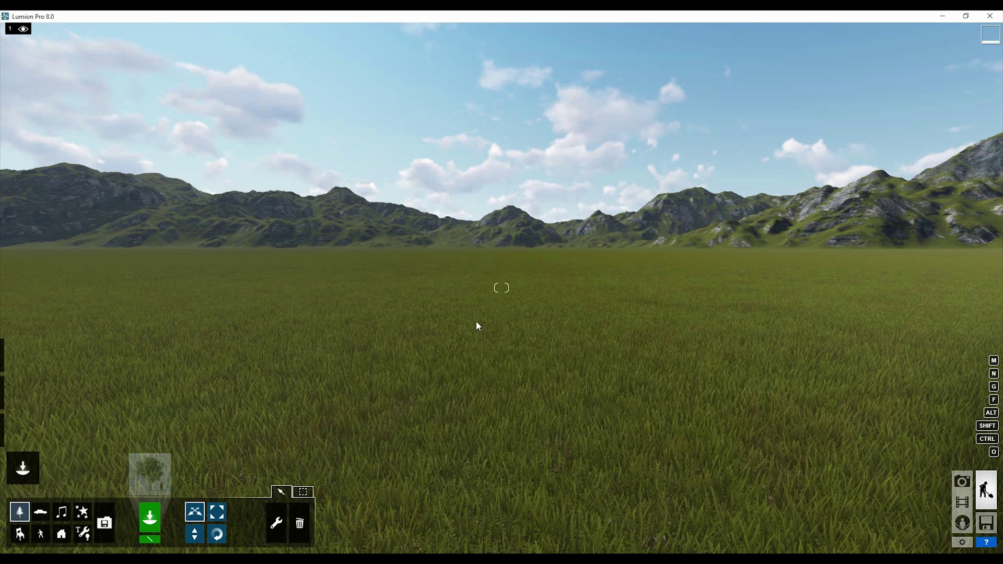
# Fly the camera high above the empty grass landscape and tilt it to look down.
pyautogui.moveTo(475, 320); pyautogui.dragTo(356, 372, button='right')
pyautogui.press('q')
pyautogui.press('q')
pyautogui.moveTo(501, 288); pyautogui.dragTo(491, 438, button='right')
pyautogui.moveTo(410, 297); pyautogui.dragTo(375, 296, button='right')
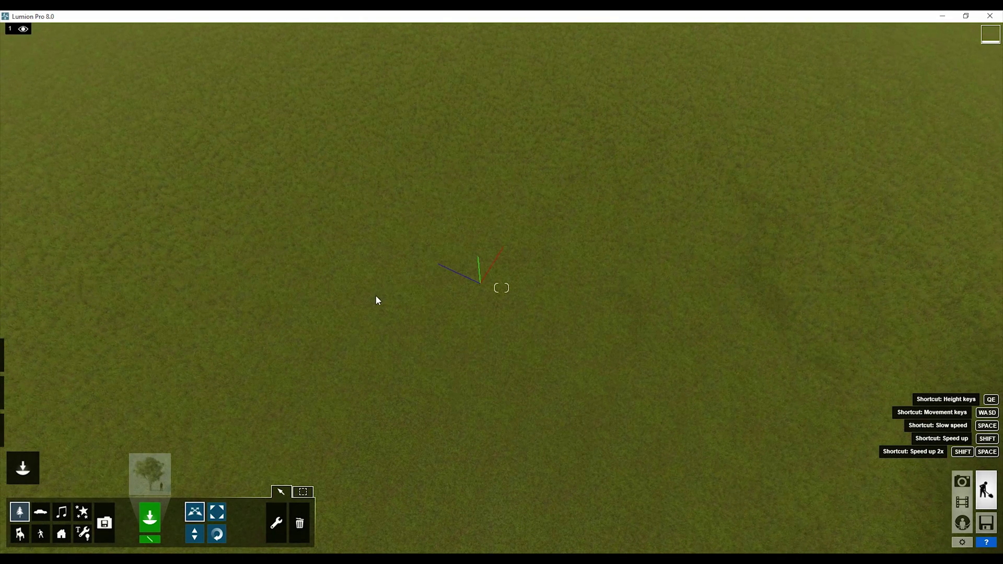
# Import JPH.dae as a new model, filing it in a new 'Revit' category folder.
pyautogui.click(105, 523)
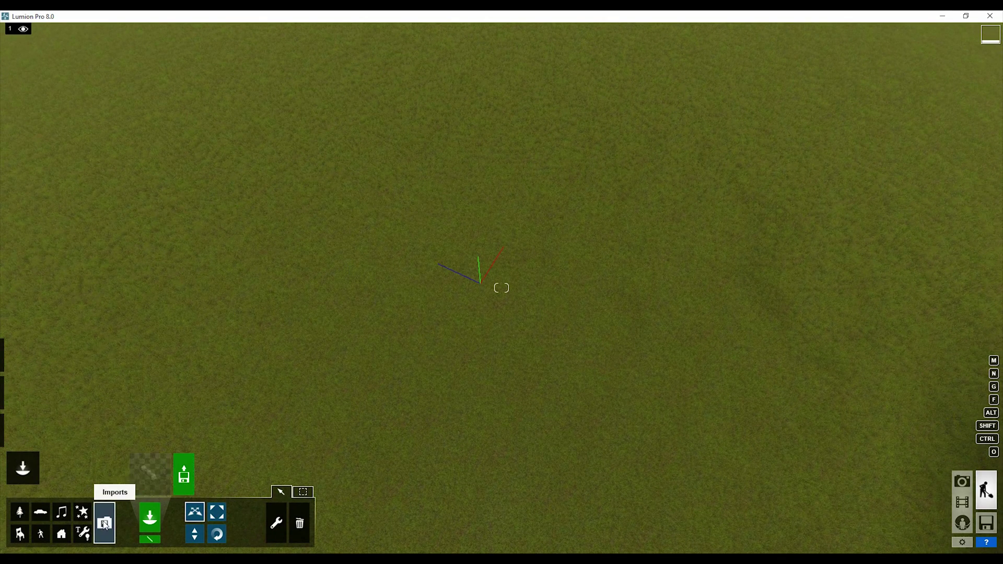
pyautogui.click(184, 476)
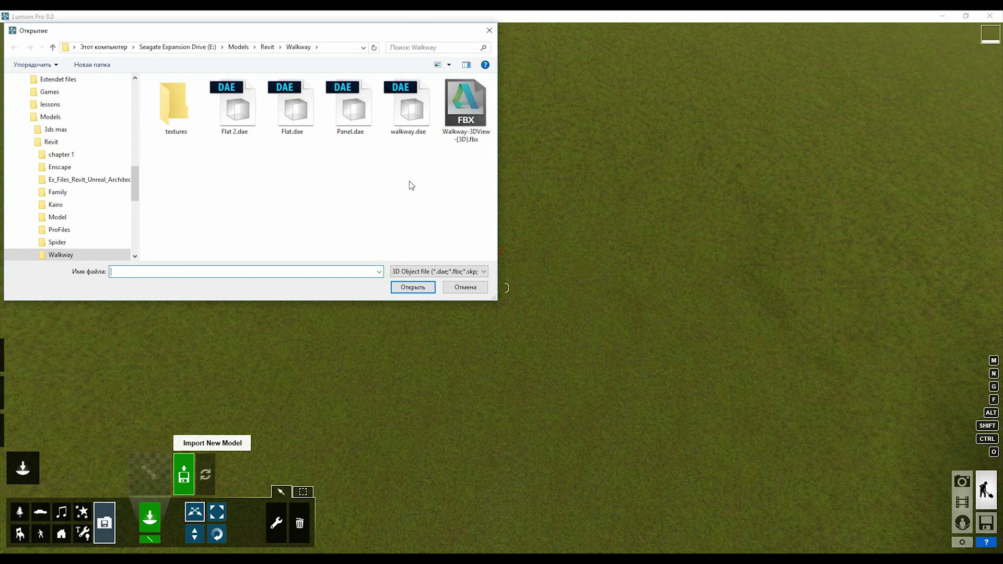
pyautogui.scroll(6, 134, 174)
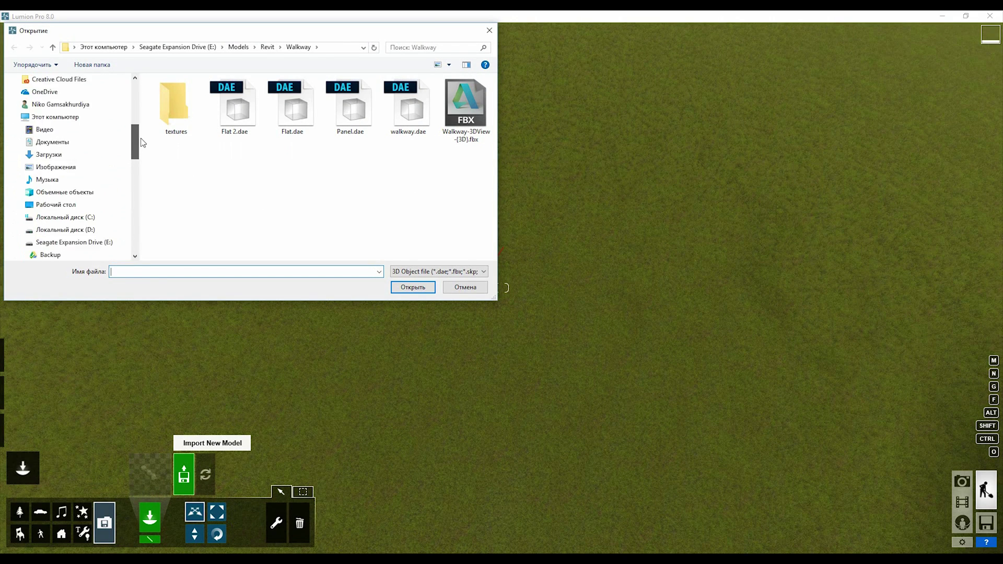
pyautogui.scroll(-2, 137, 154)
pyautogui.click(79, 156)
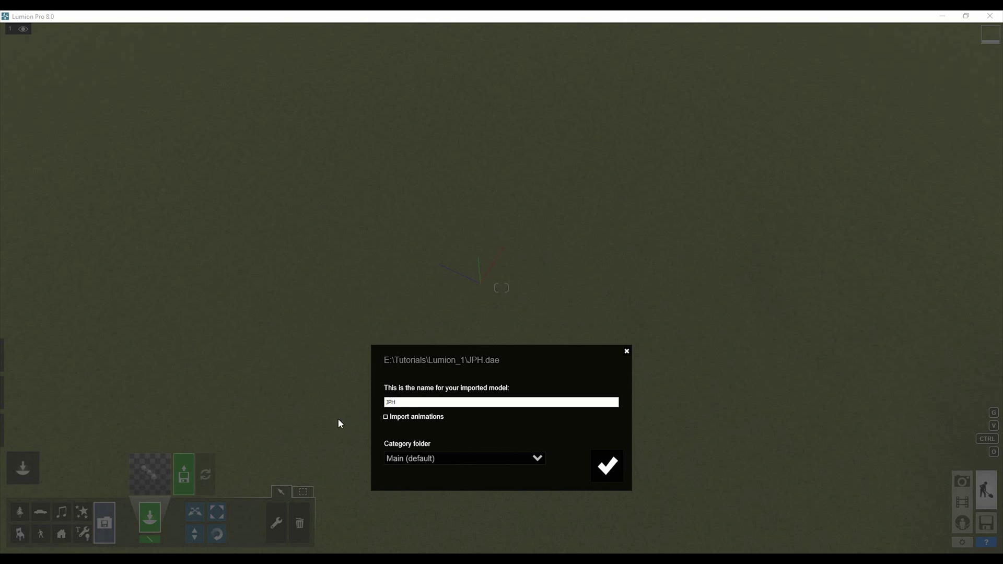
pyautogui.click(536, 458)
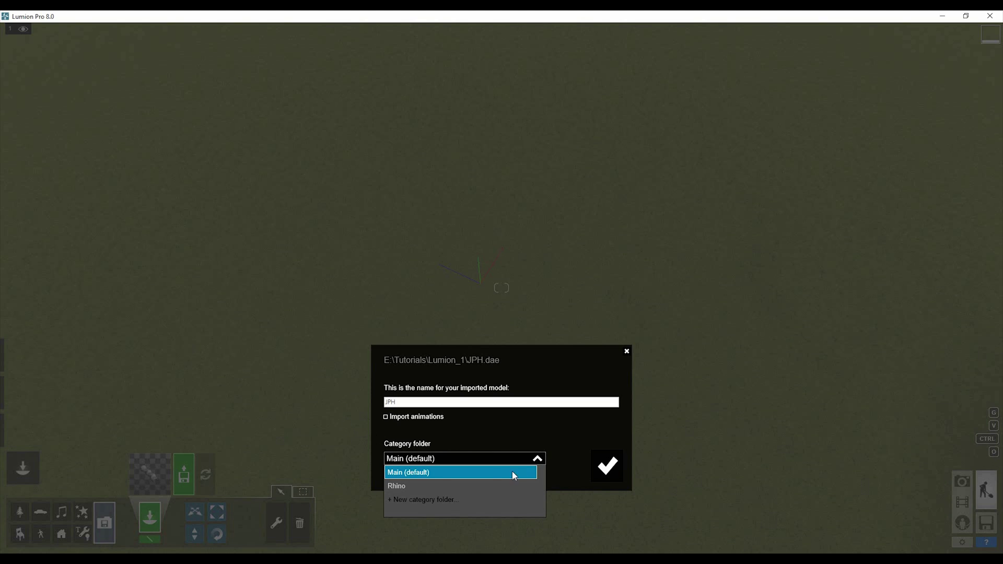
pyautogui.click(418, 500)
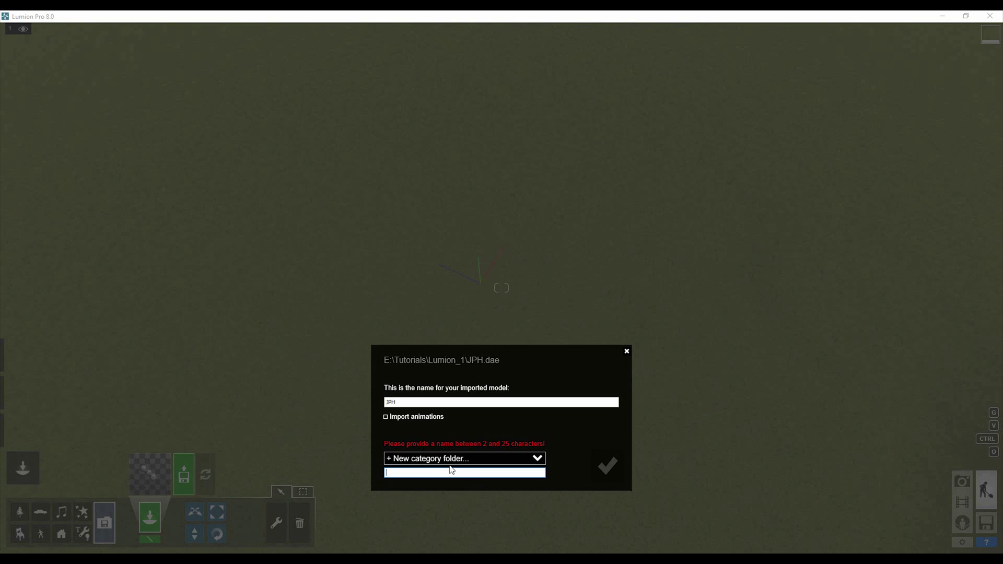
pyautogui.write('Re')
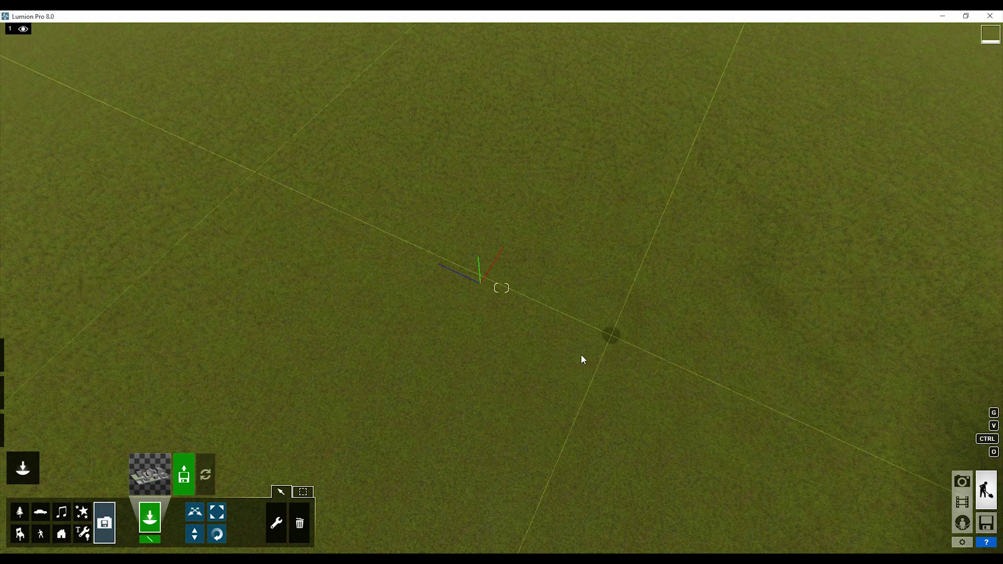
# Place the imported JPH building in the landscape and select it for moving.
pyautogui.click(529, 384)
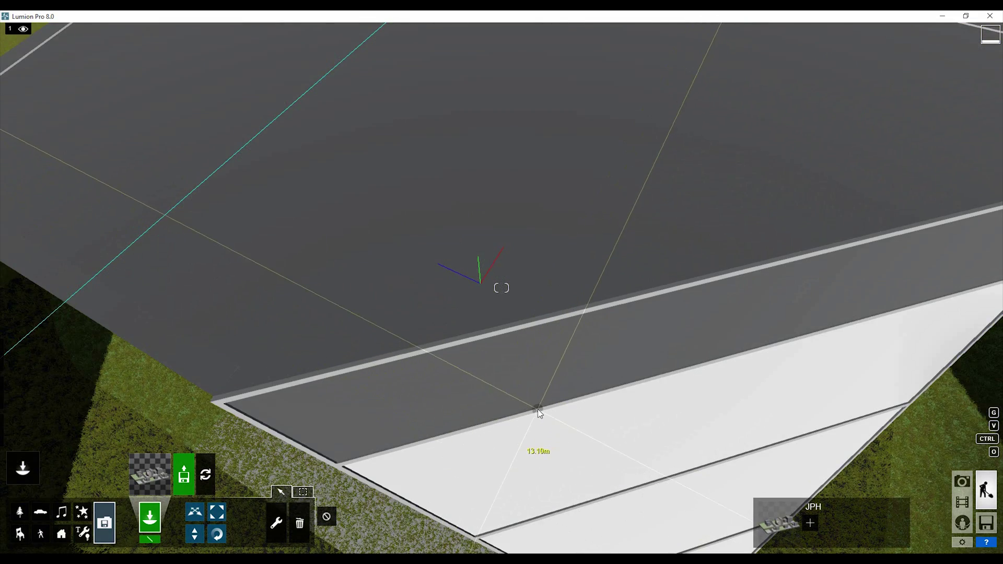
pyautogui.press('Escape')
pyautogui.click(307, 493)
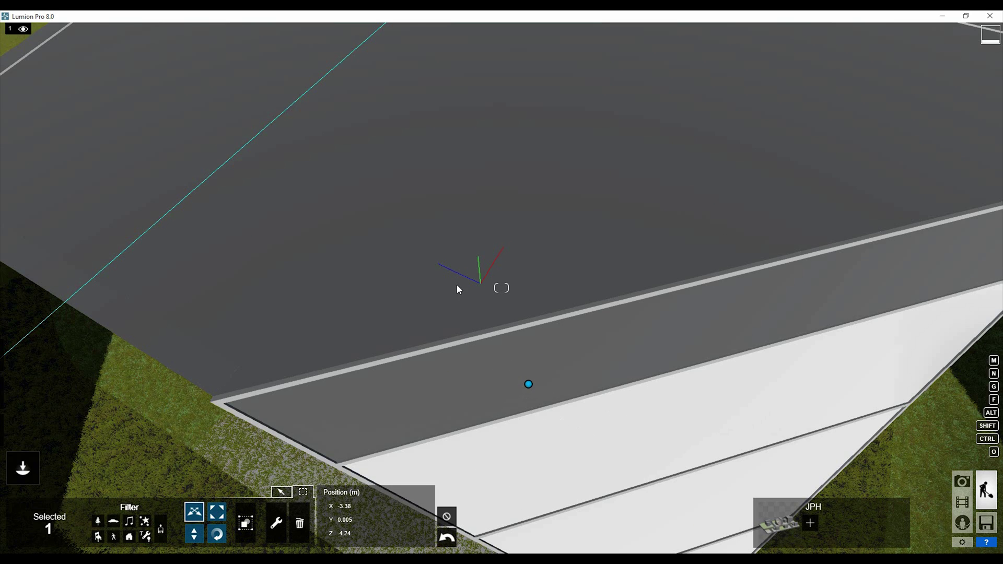
pyautogui.moveTo(462, 318); pyautogui.dragTo(647, 475)
# Set the building's position to X 0, Z 0 and Y 1.00.
pyautogui.click(332, 519)
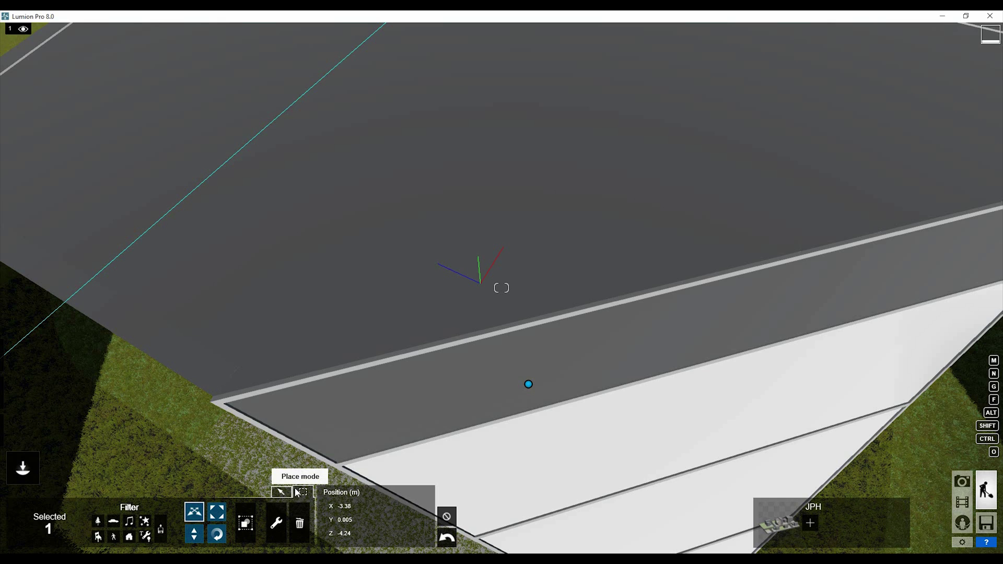
pyautogui.click(374, 518)
pyautogui.click(370, 508)
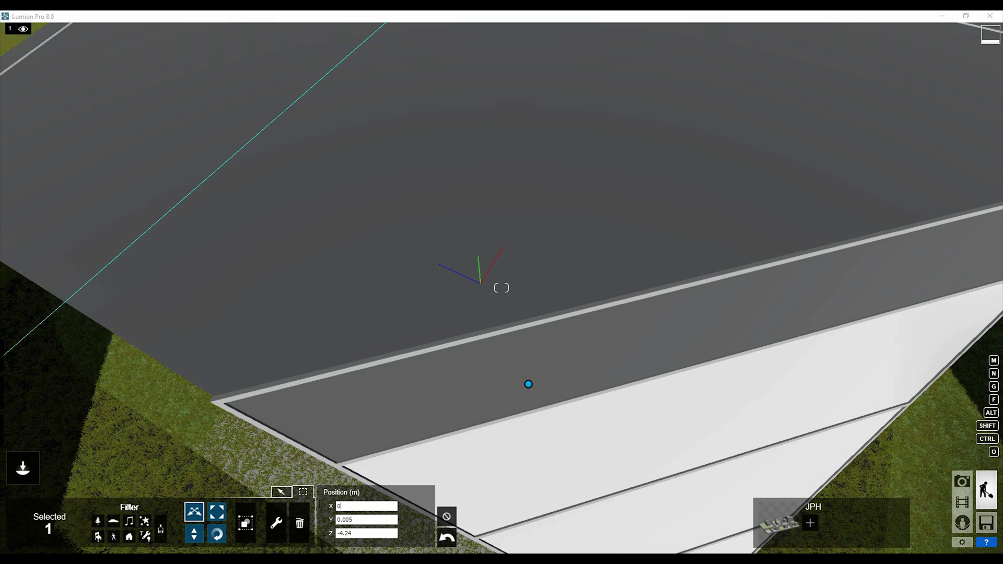
pyautogui.write('0')
pyautogui.click(387, 533)
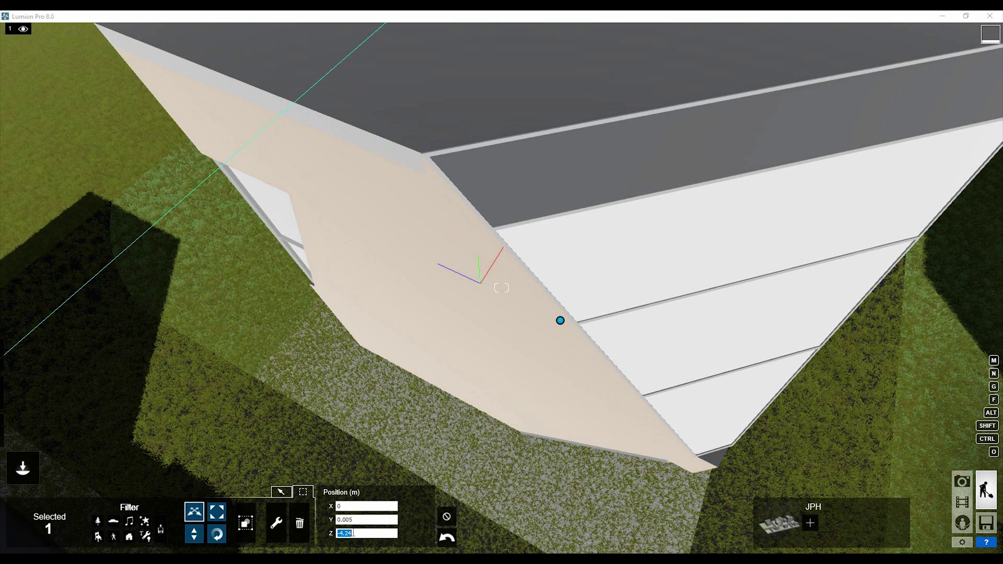
pyautogui.write('0')
pyautogui.press('Return')
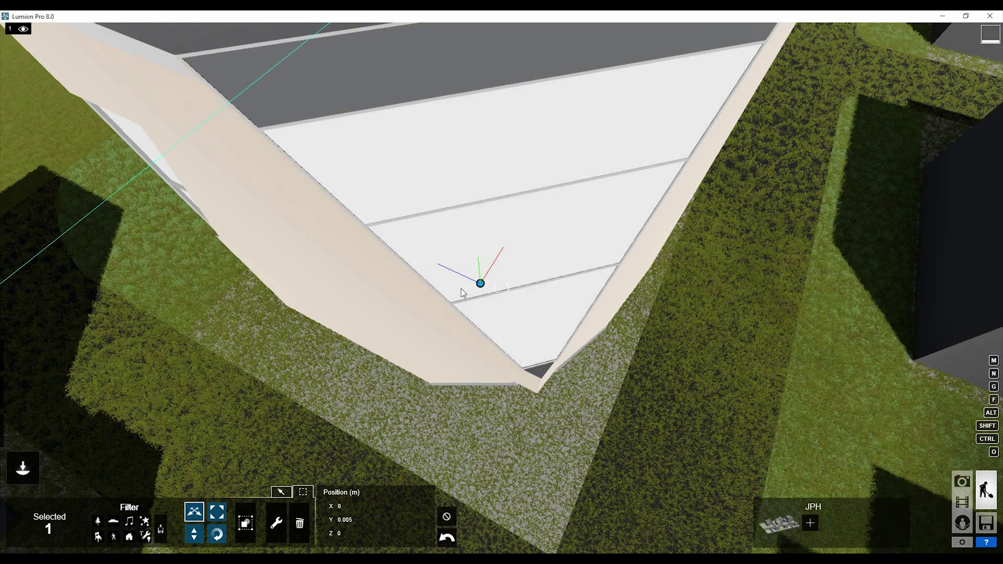
pyautogui.moveTo(616, 377); pyautogui.dragTo(575, 414, button='right')
pyautogui.moveTo(356, 532)
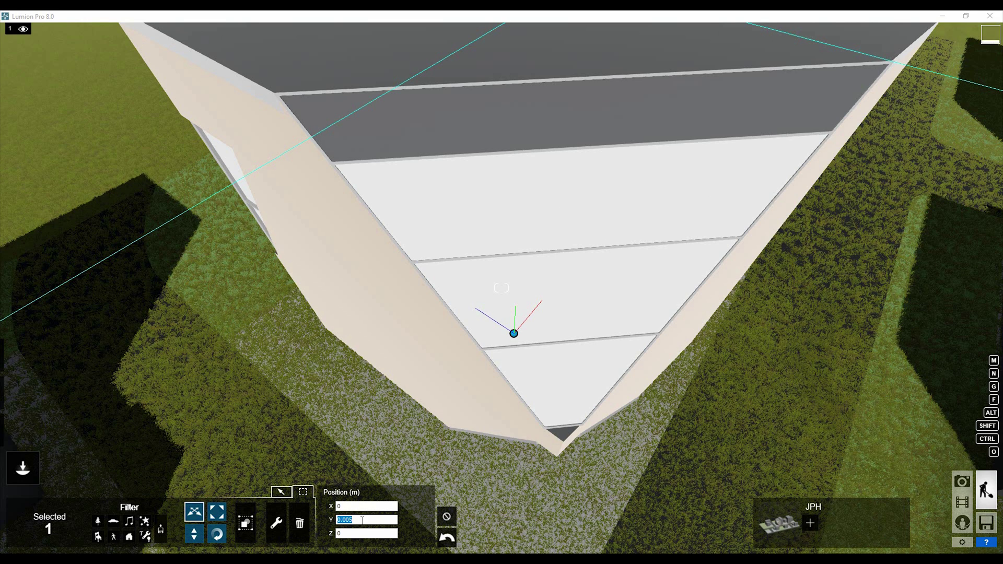
pyautogui.write('1')
pyautogui.press('Return')
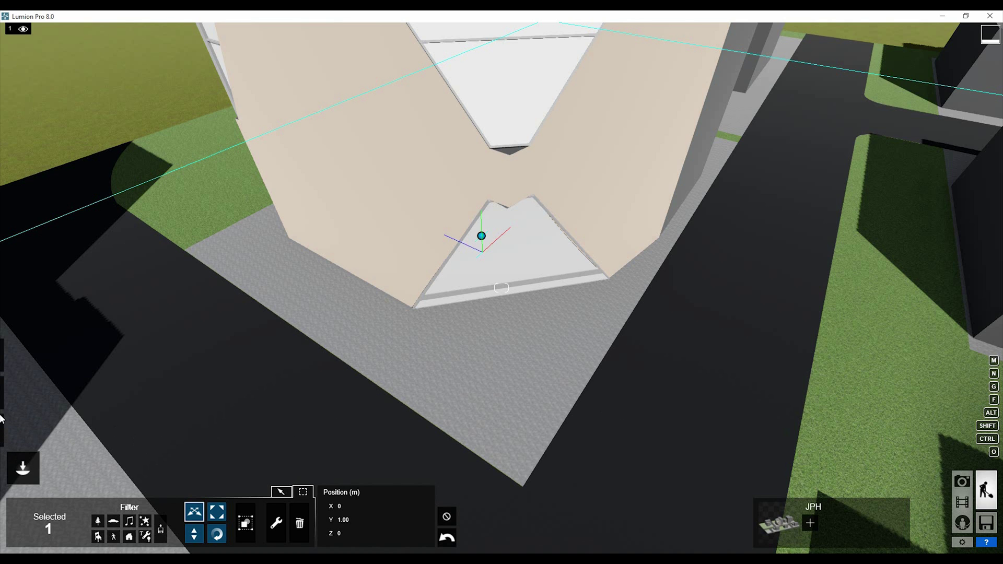
pyautogui.click(23, 431)
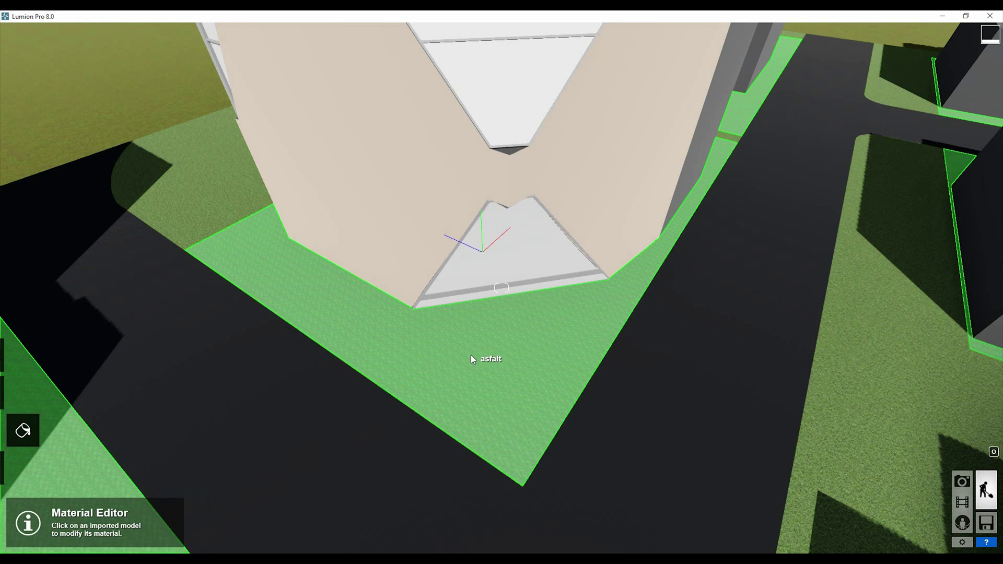
# Give the pavement an outdoor brick material with Ground06.jpg as its colour map.
pyautogui.click(471, 356)
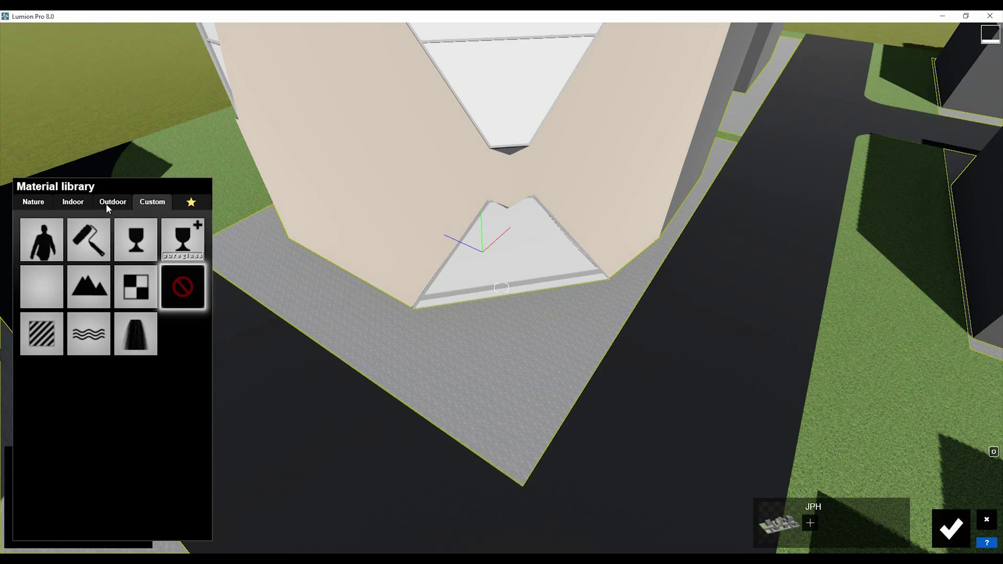
pyautogui.click(111, 202)
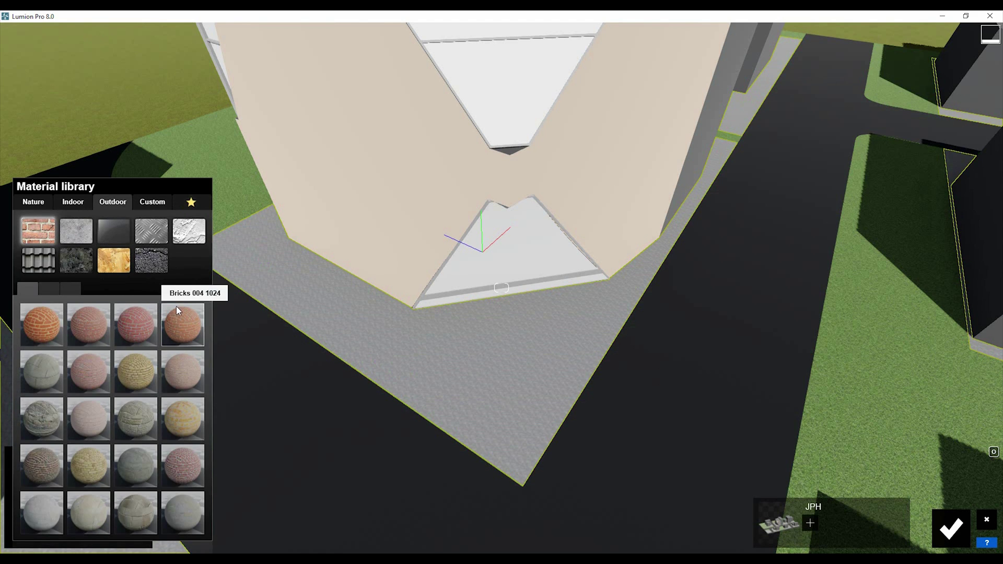
pyautogui.click(56, 367)
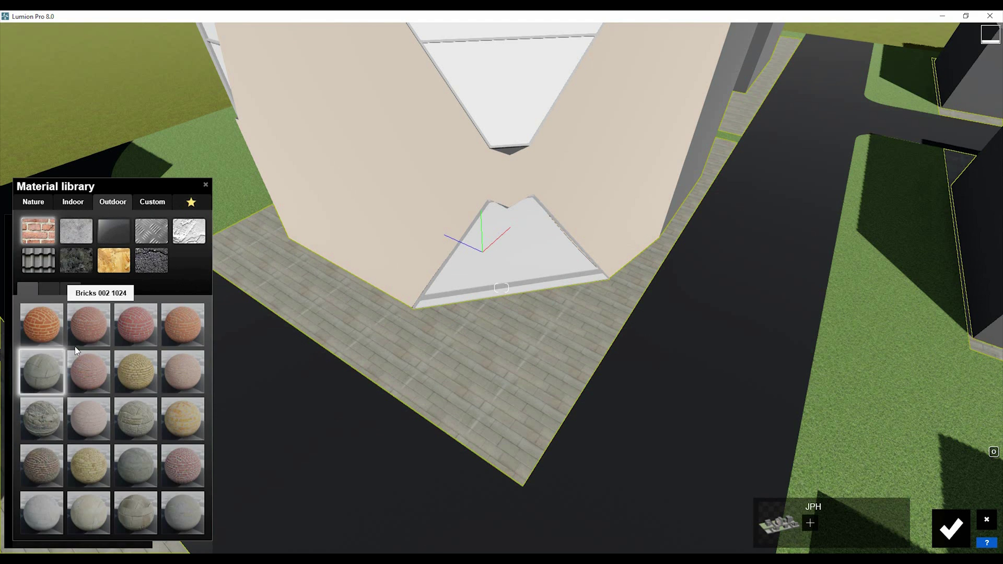
pyautogui.click(54, 364)
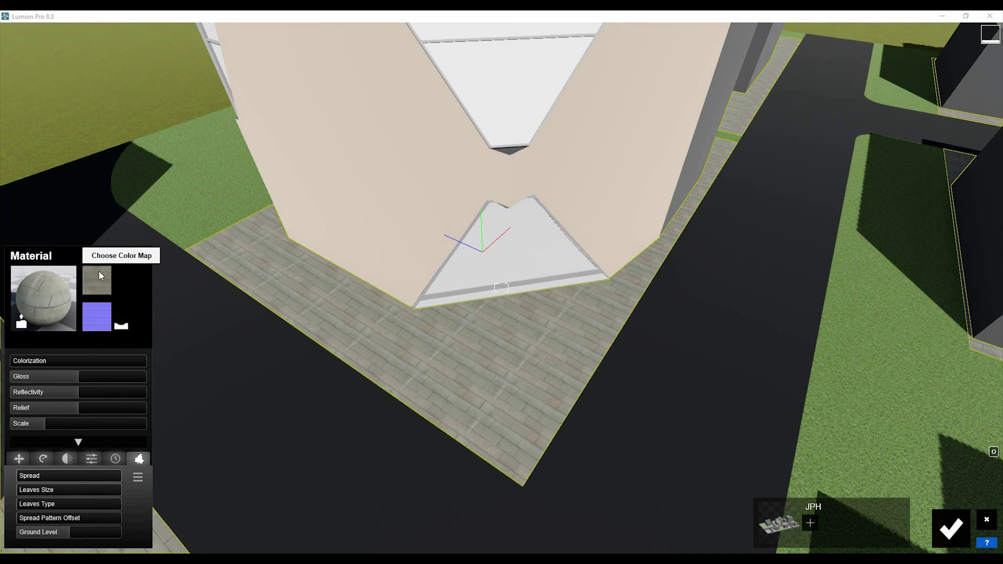
pyautogui.click(99, 271)
pyautogui.click(167, 122)
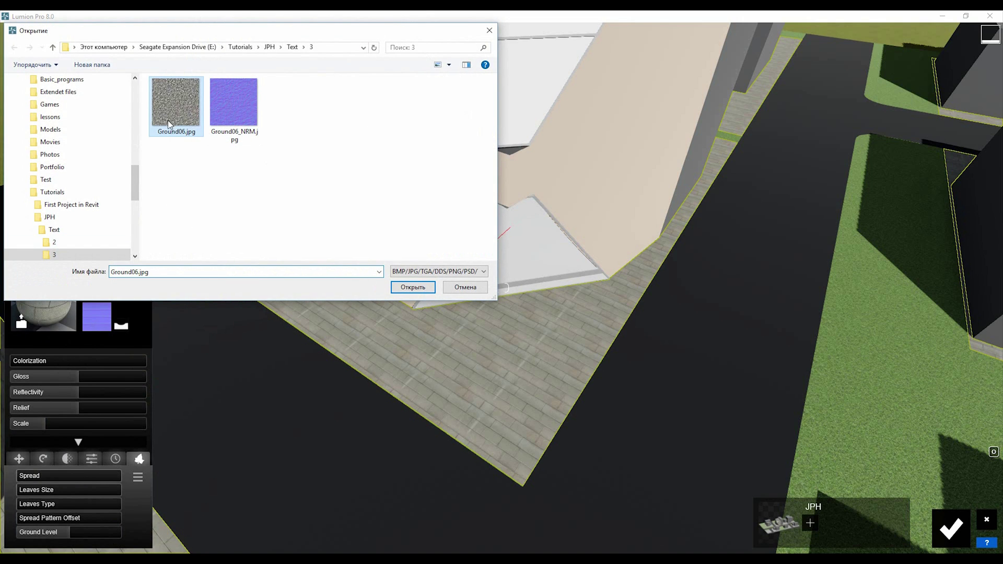
pyautogui.click(394, 287)
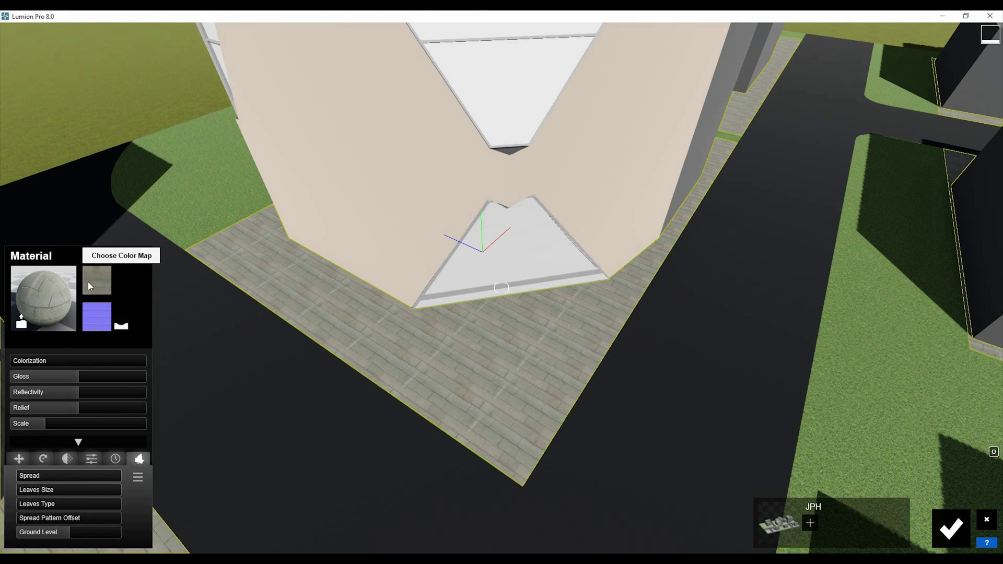
# Add ConcretePlates01_NRM.jpg as the normal map and raise the gravel relief to full.
pyautogui.click(104, 311)
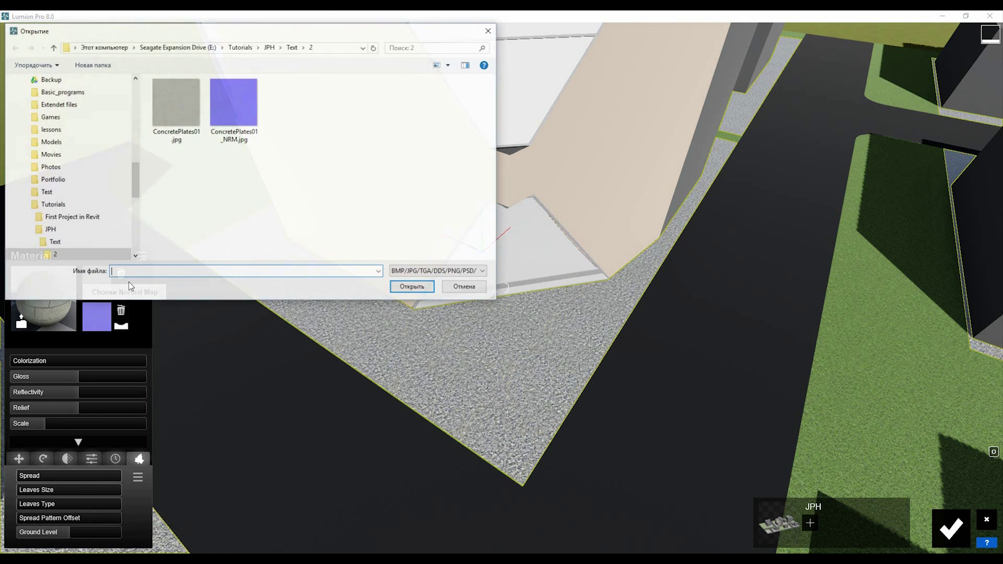
pyautogui.click(243, 110)
pyautogui.click(413, 287)
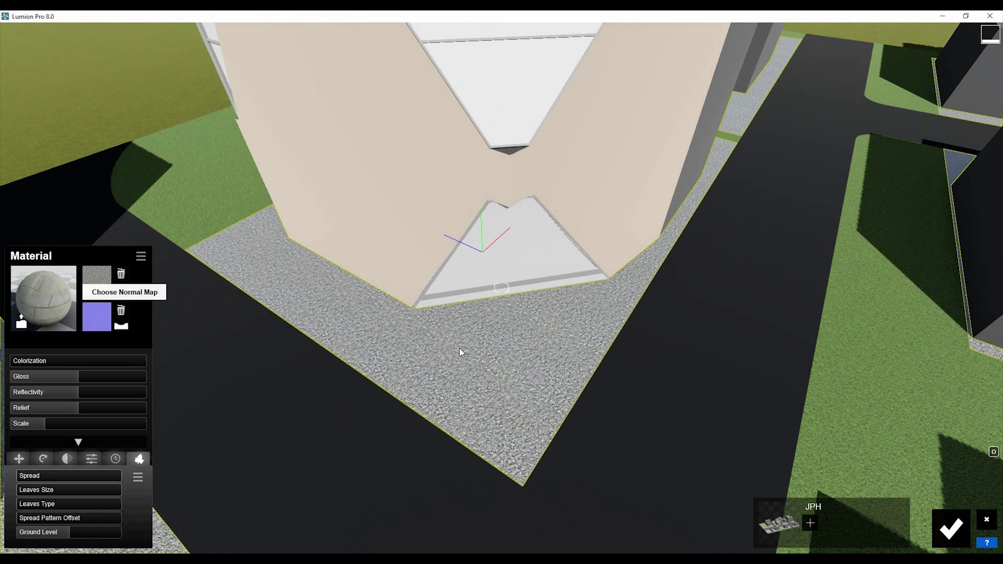
pyautogui.moveTo(544, 390); pyautogui.dragTo(494, 285, button='right')
pyautogui.scroll(10, 496, 289)
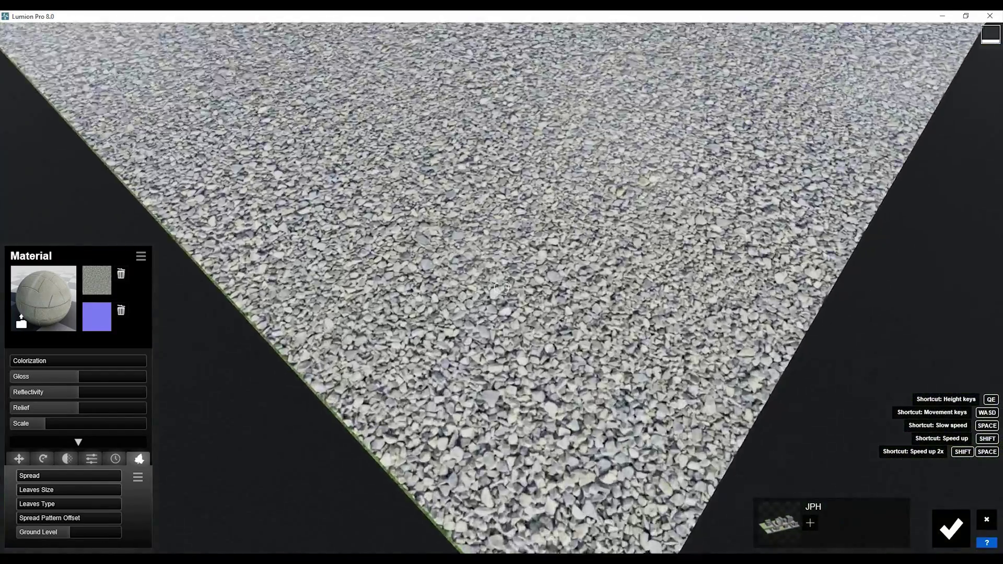
pyautogui.scroll(-10, 498, 287)
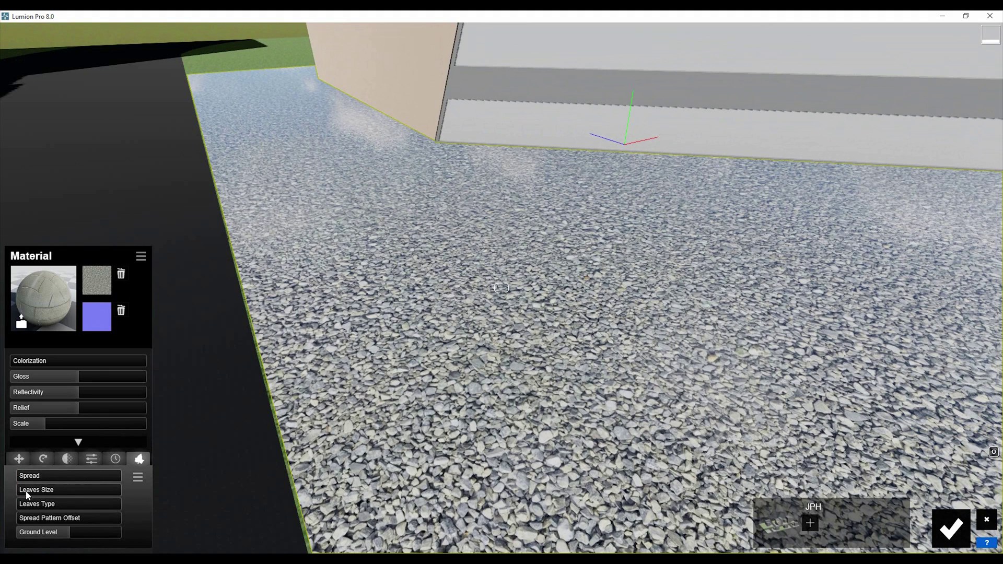
pyautogui.click(19, 459)
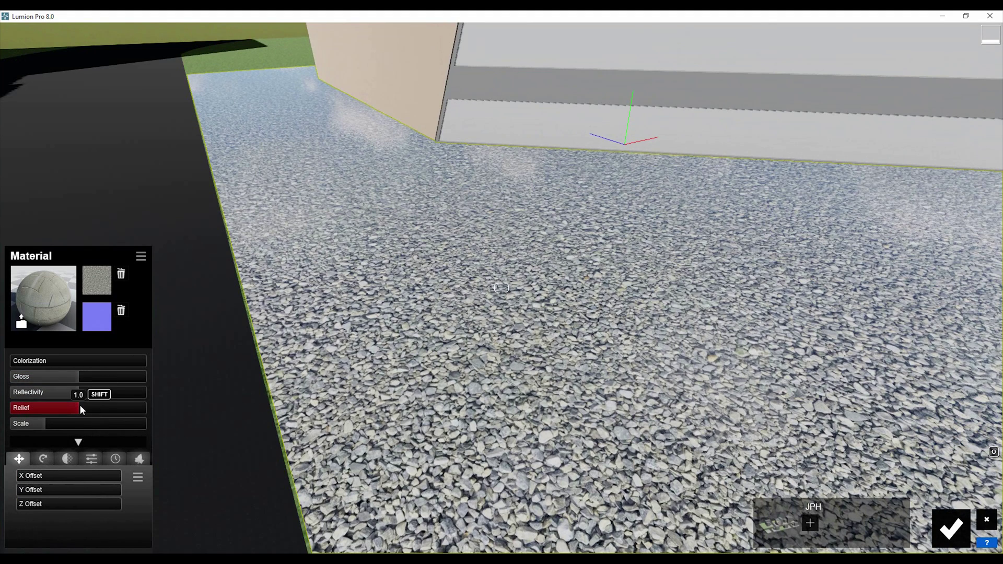
pyautogui.moveTo(99, 405)
pyautogui.mouseDown()
pyautogui.moveTo(150, 406)
pyautogui.moveTo(118, 405)
pyautogui.moveTo(154, 406)
pyautogui.moveTo(157, 396)
pyautogui.mouseUp()
pyautogui.moveTo(355, 265); pyautogui.dragTo(308, 275, button='right')
pyautogui.moveTo(421, 457); pyautogui.dragTo(462, 408, button='right')
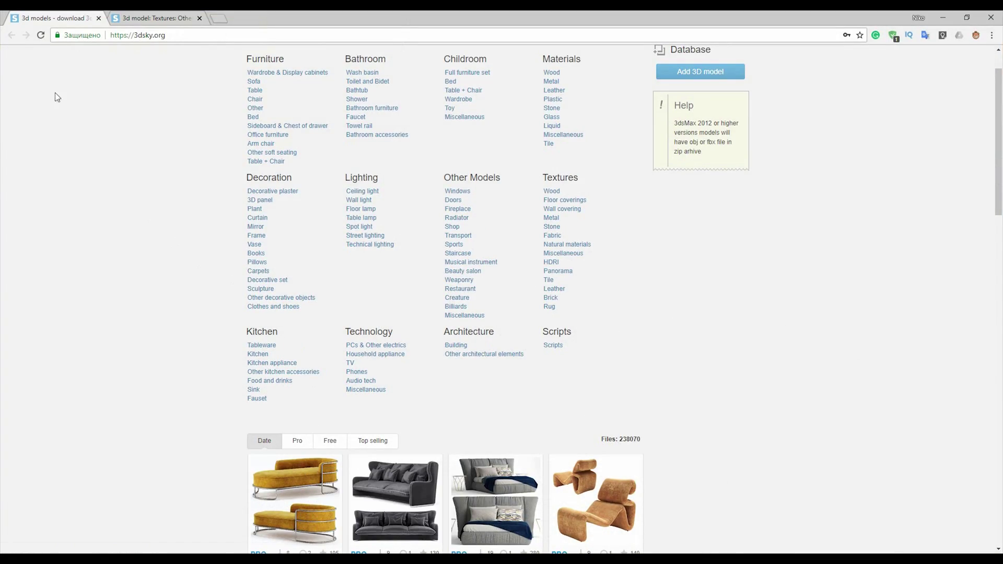
# Filter 3dsky.org's Other architectural elements to free models and download the Parametrica Bench L-1.9 archive.
pyautogui.scroll(1, 134, 277)
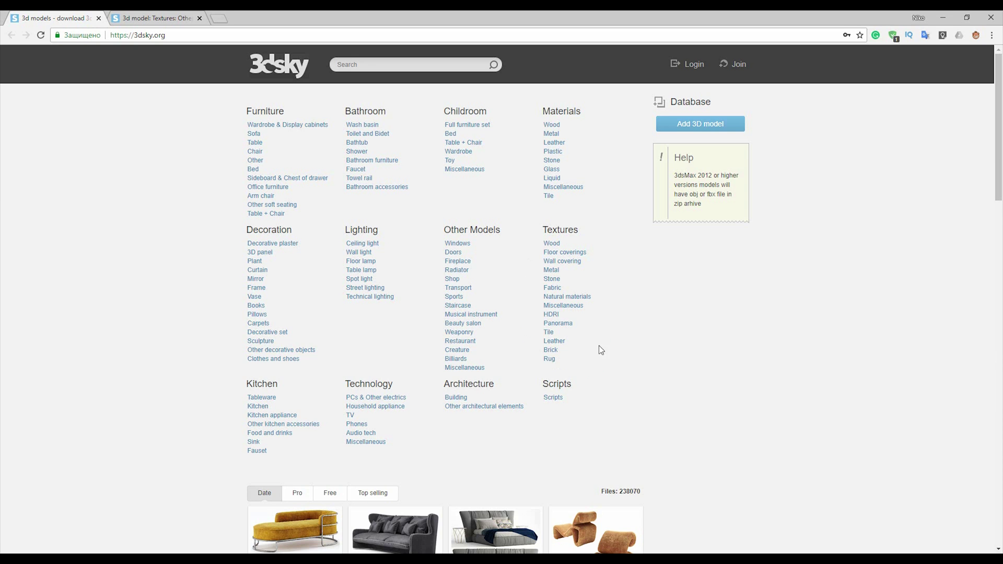
pyautogui.click(519, 406)
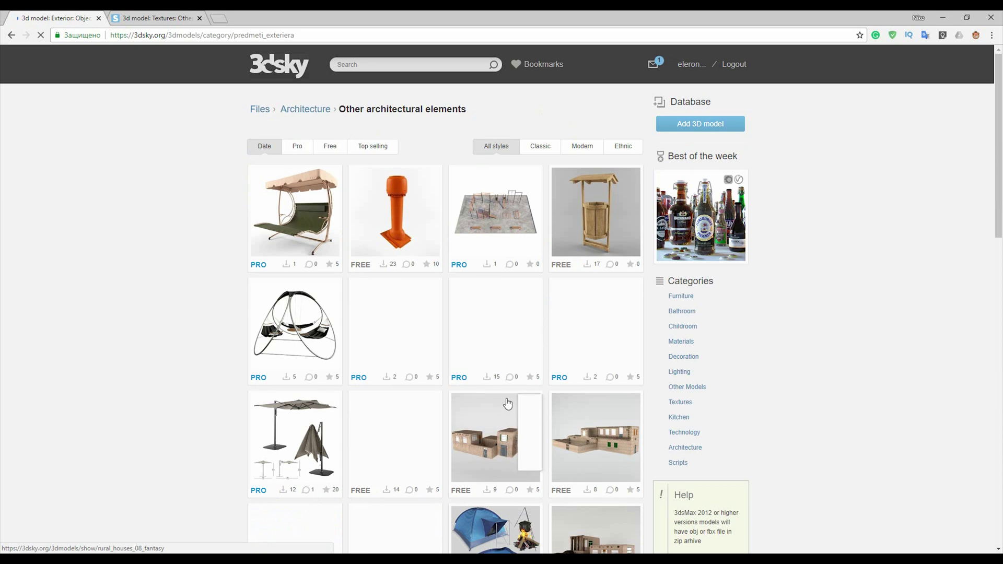
pyautogui.click(330, 146)
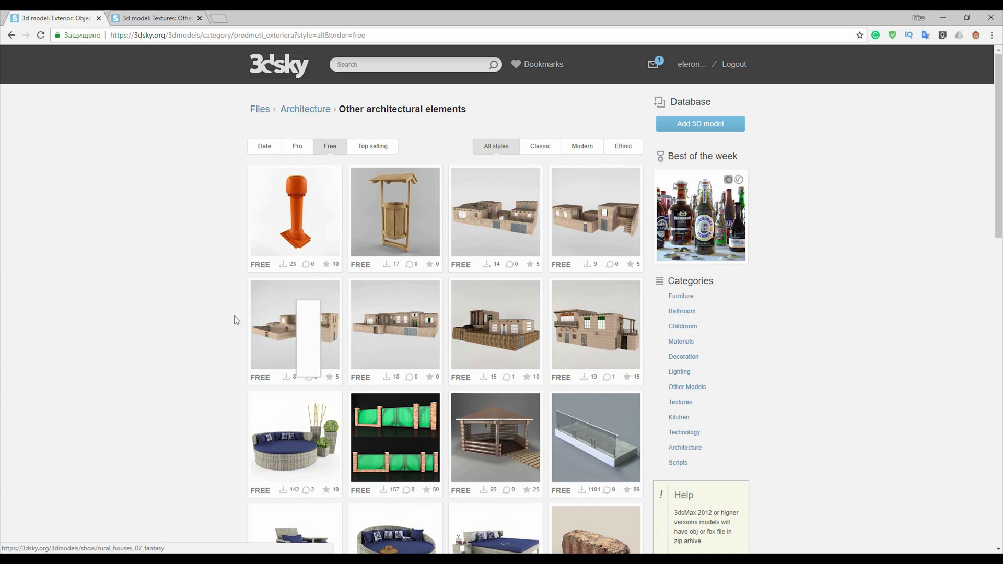
pyautogui.scroll(-18, 230, 320)
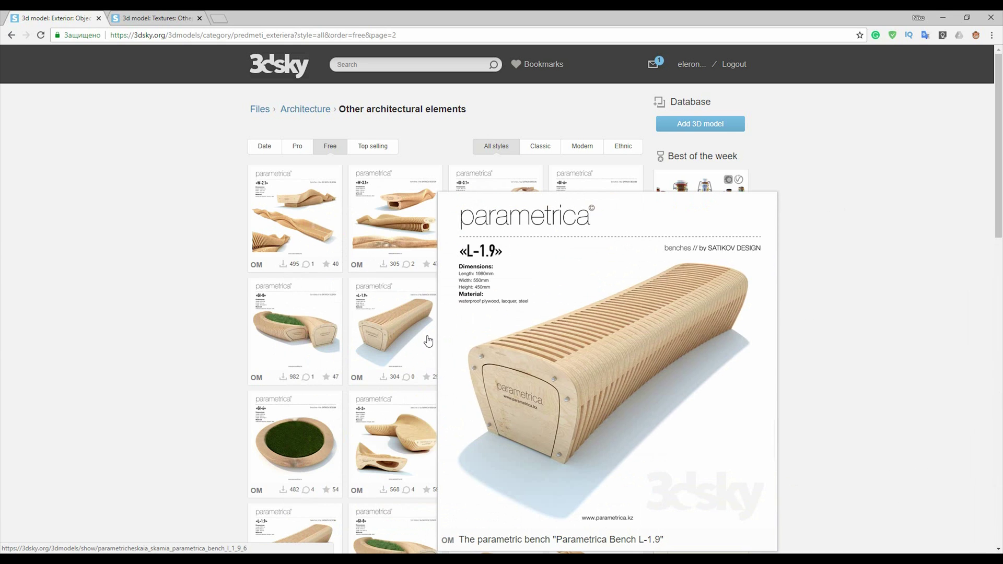
pyautogui.click(501, 416)
pyautogui.click(688, 465)
pyautogui.click(606, 355)
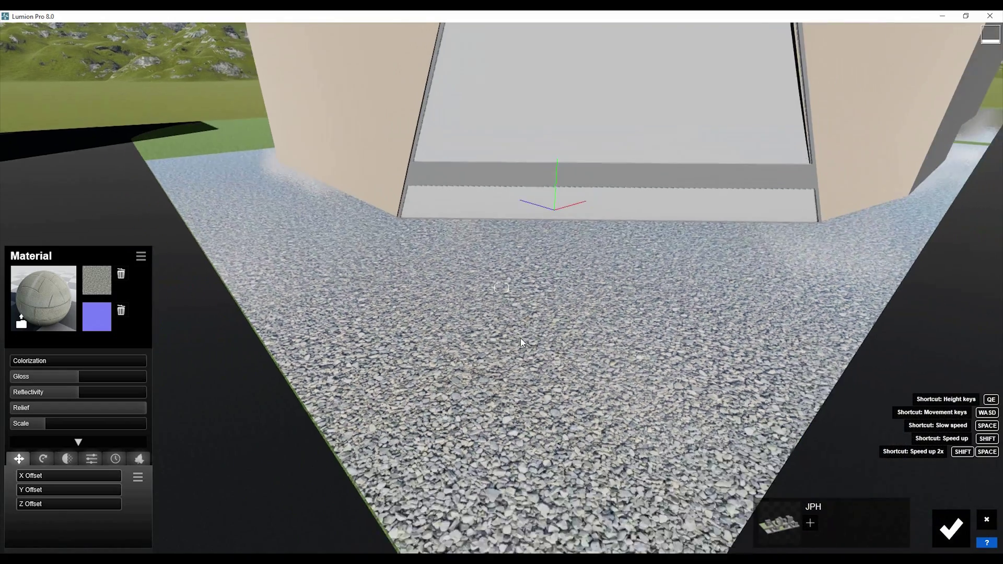
# Replace the beige wall's material with an Outdoor concrete material.
pyautogui.scroll(-3, 520, 337)
pyautogui.moveTo(520, 337); pyautogui.dragTo(530, 227, button='right')
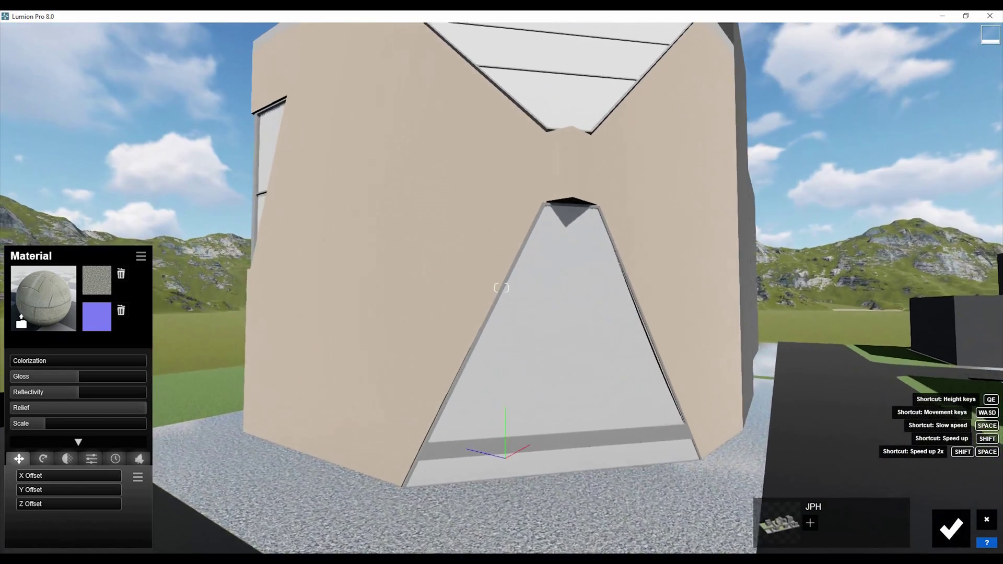
pyautogui.moveTo(410, 308); pyautogui.dragTo(398, 307, button='right')
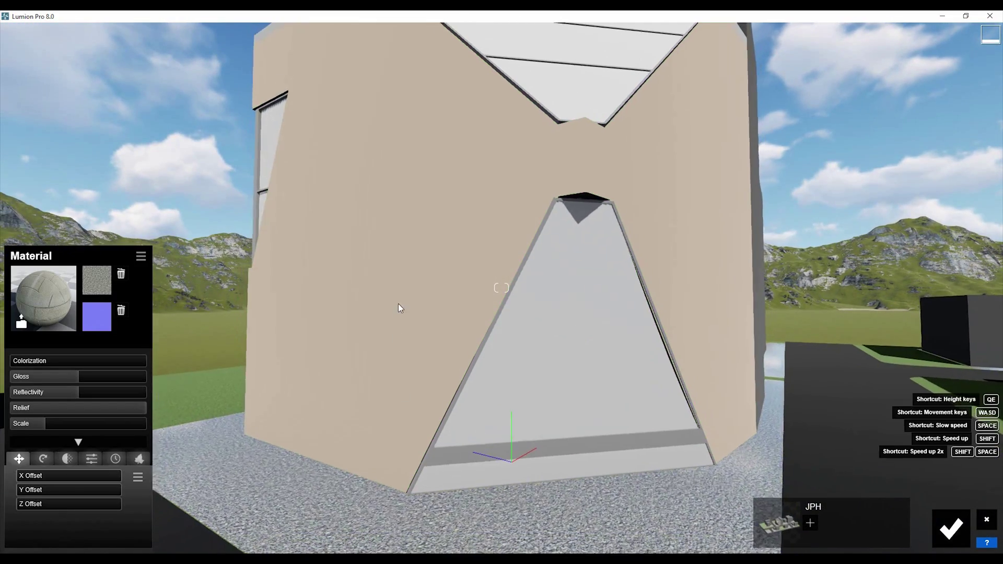
pyautogui.click(432, 326)
pyautogui.click(113, 203)
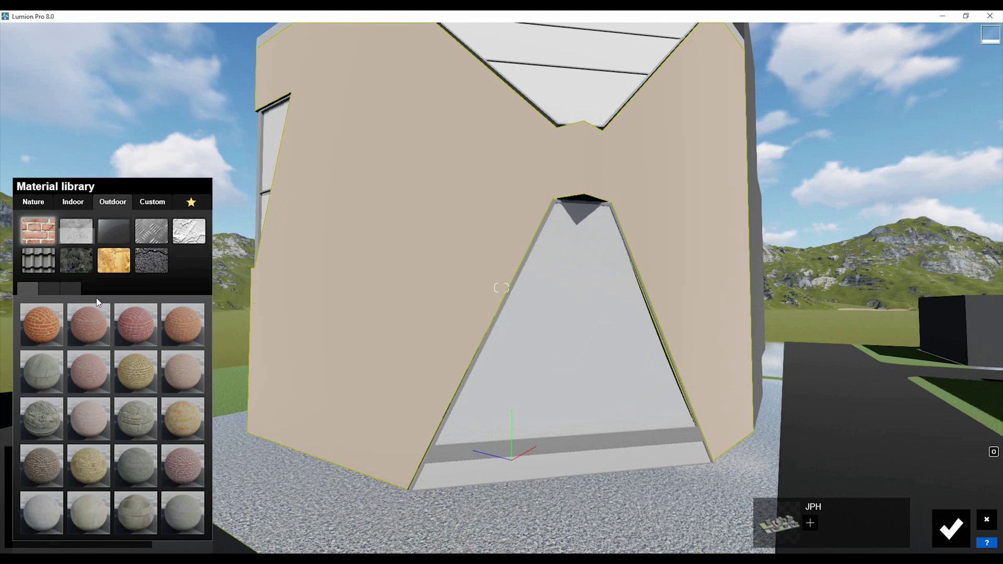
pyautogui.click(86, 240)
pyautogui.click(55, 335)
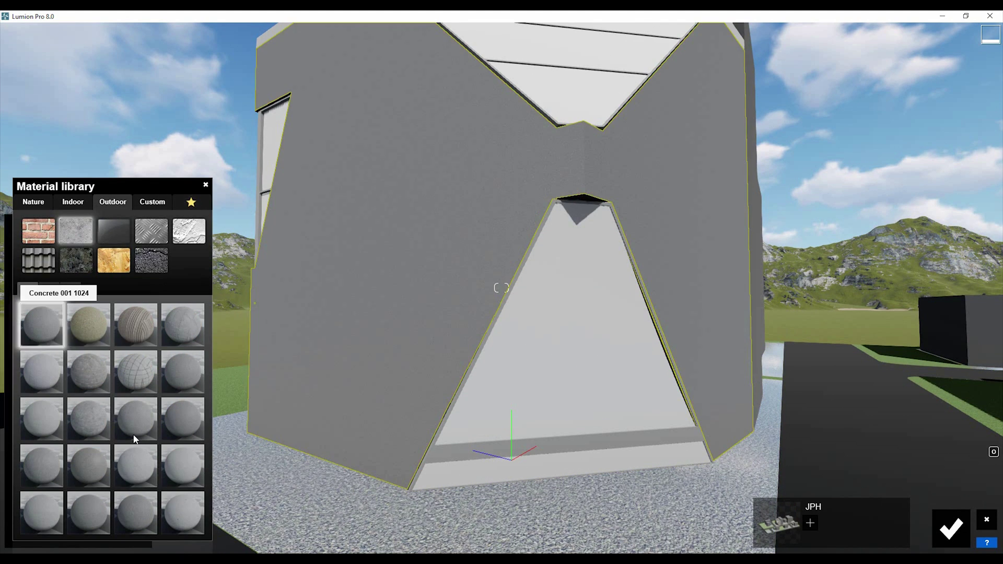
# Use ConcretePlates01.jpg and ConcretePlates01_NRM.jpg as colour and normal maps, scaling the texture to about 11.
pyautogui.click(111, 289)
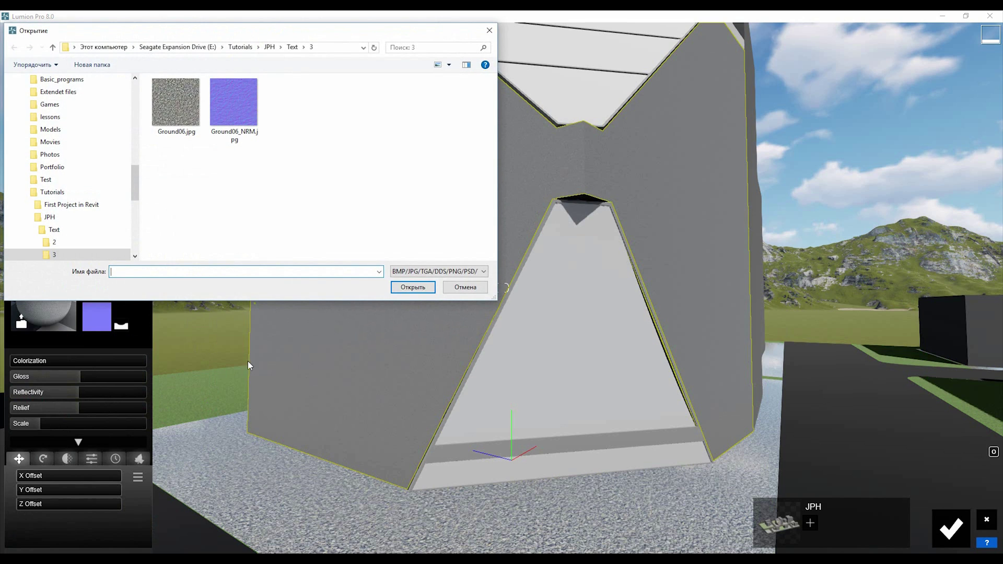
pyautogui.click(292, 47)
pyautogui.doubleClick(234, 105)
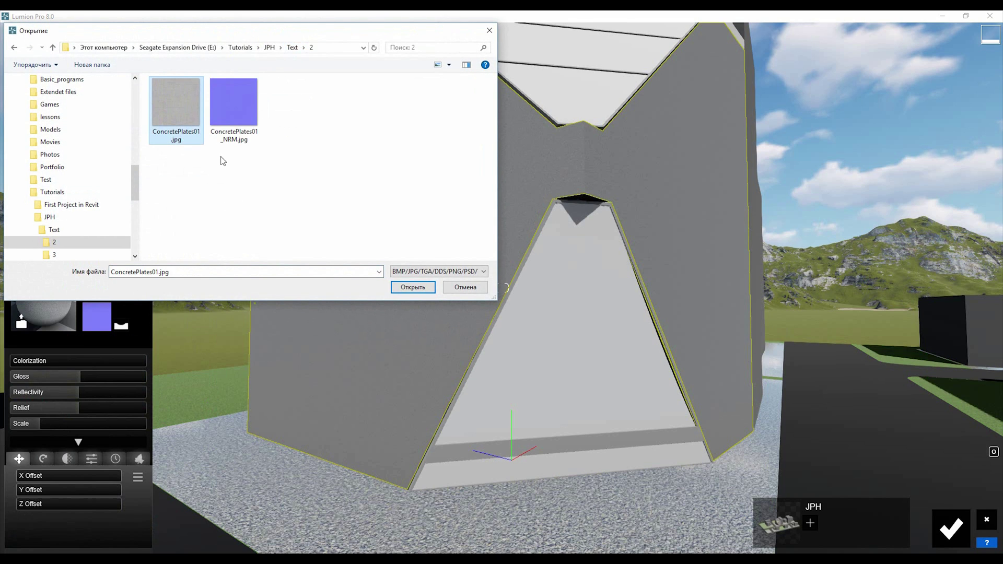
pyautogui.click(412, 287)
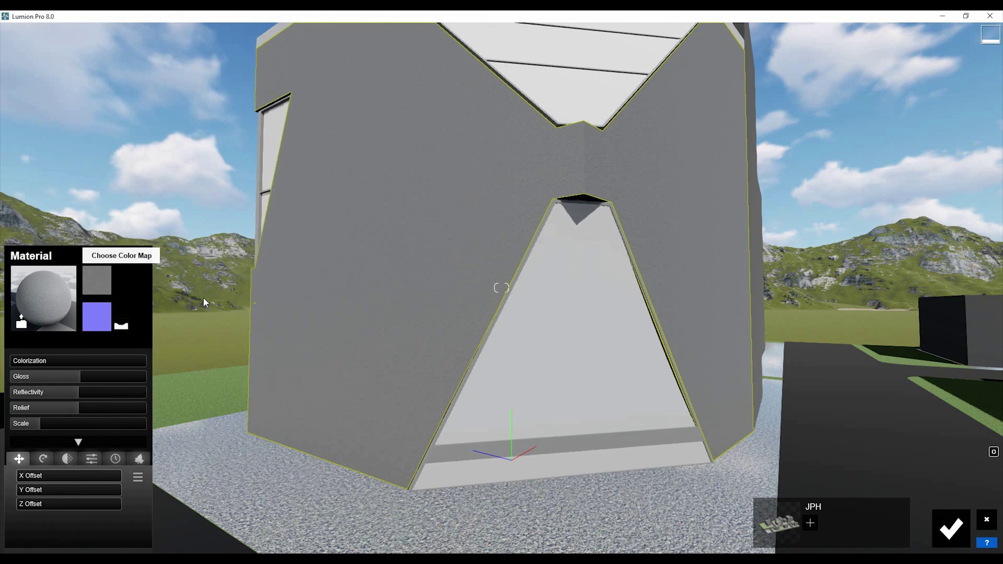
pyautogui.click(98, 318)
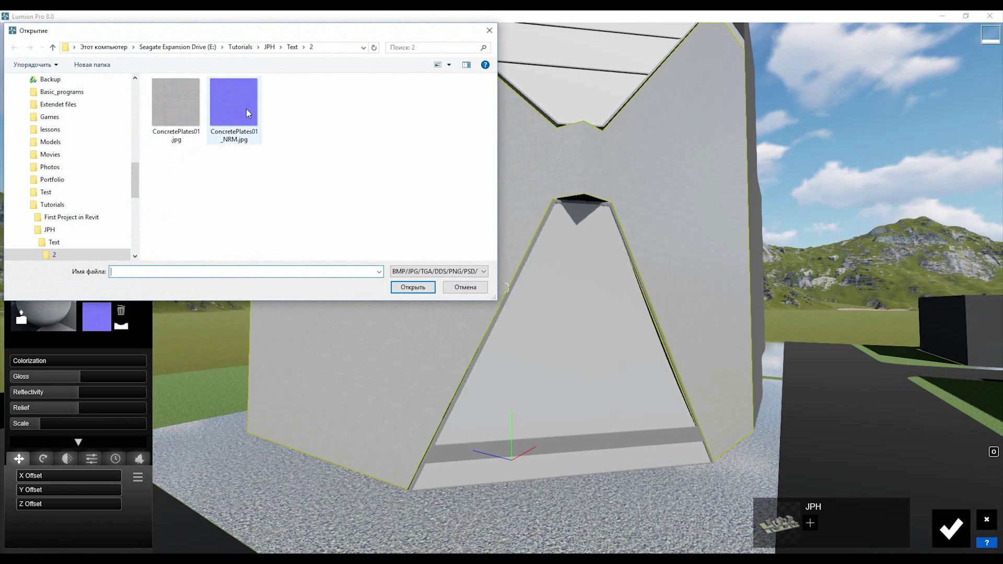
pyautogui.click(424, 287)
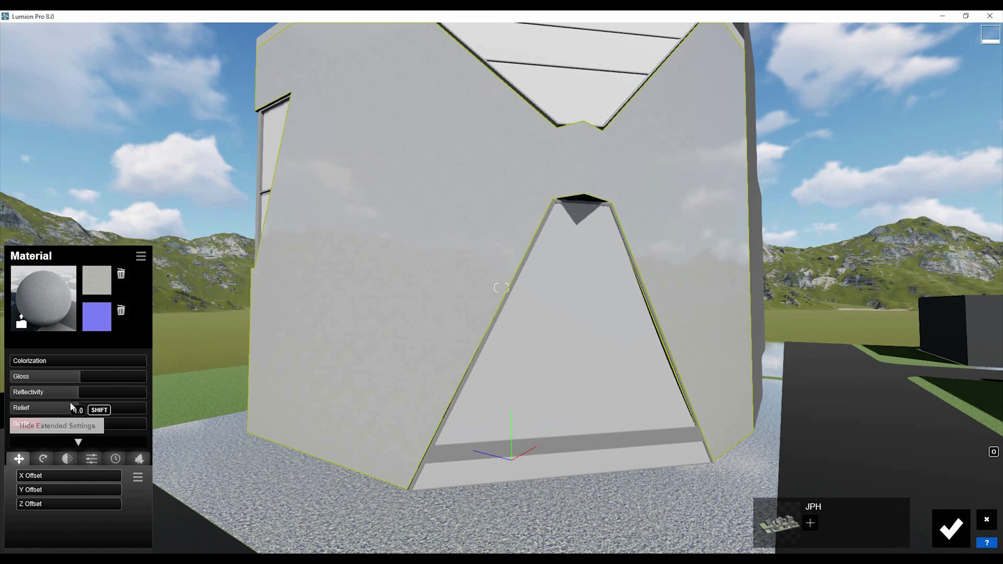
pyautogui.moveTo(43, 426); pyautogui.dragTo(56, 427)
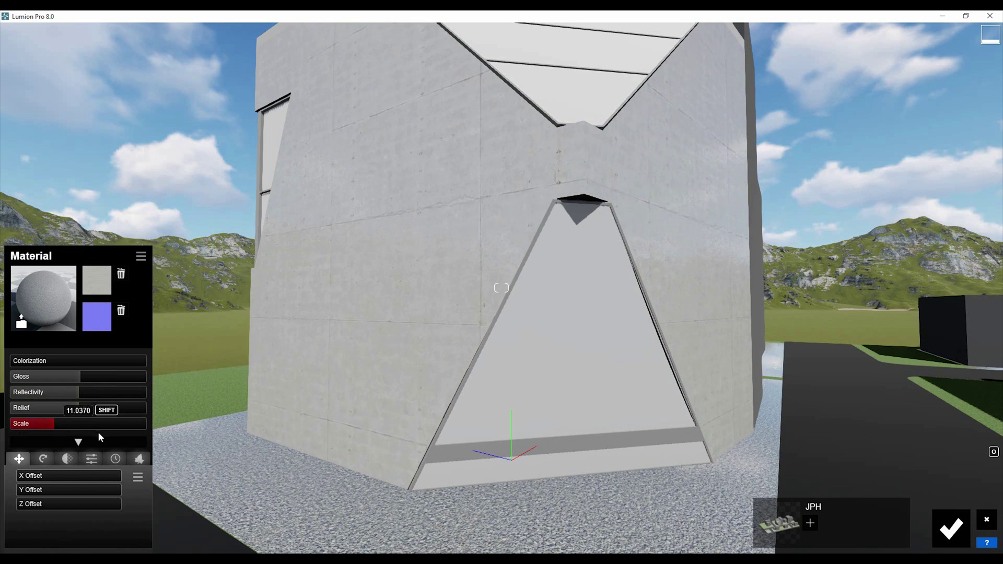
pyautogui.moveTo(118, 433)
pyautogui.mouseDown(button='right')
pyautogui.moveTo(175, 432)
pyautogui.moveTo(108, 427)
pyautogui.moveTo(156, 431)
pyautogui.moveTo(108, 412)
pyautogui.moveTo(124, 443)
pyautogui.mouseUp(button='right')
pyautogui.press('a')
pyautogui.press('d')
pyautogui.press('s')
pyautogui.press('w')
pyautogui.moveTo(387, 376); pyautogui.dragTo(443, 356, button='right')
# Select the gravel ground material and spread foliage across it.
pyautogui.click(457, 414)
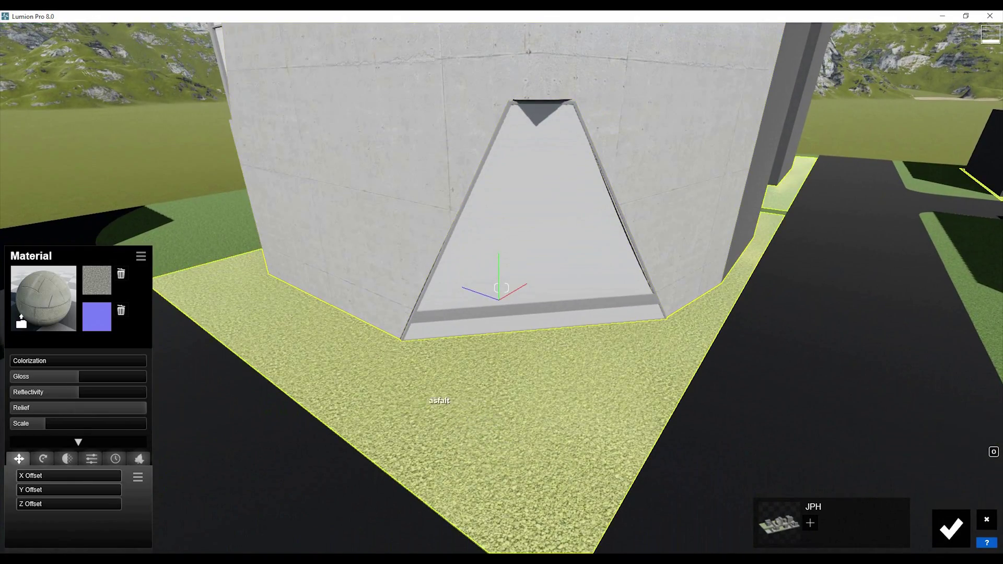
pyautogui.moveTo(439, 412); pyautogui.dragTo(367, 334, button='right')
pyautogui.press('w')
pyautogui.press('s')
pyautogui.click(76, 444)
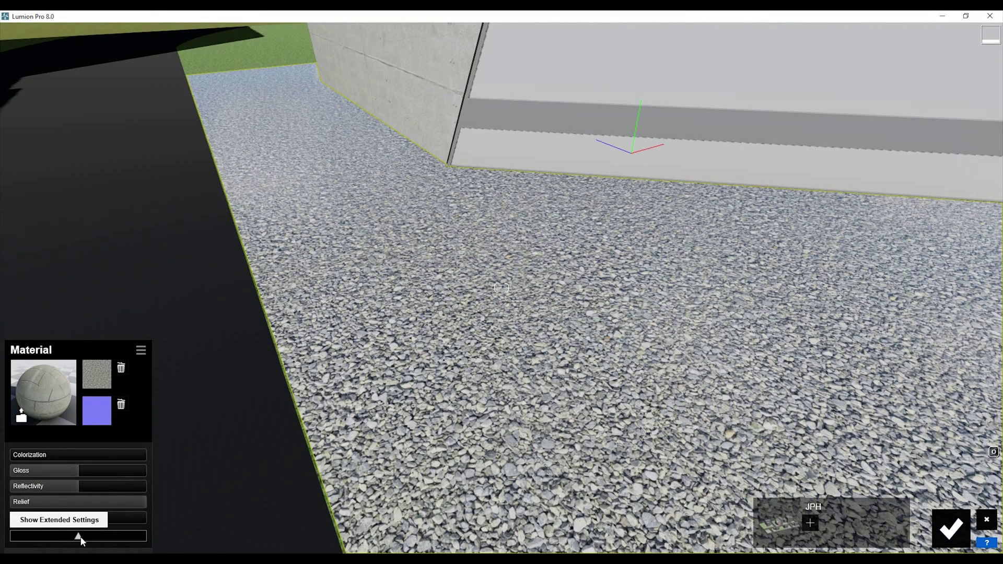
pyautogui.click(79, 538)
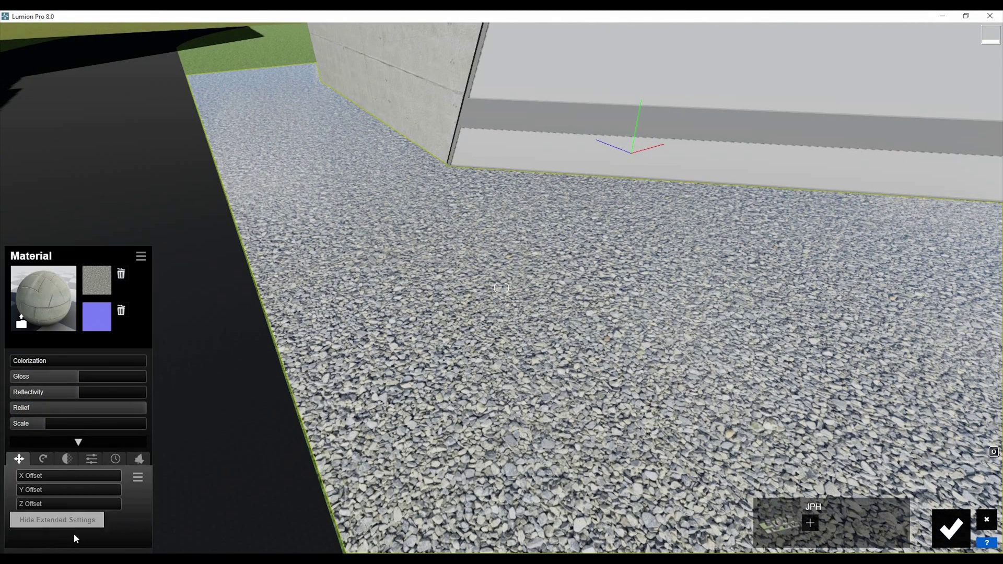
pyautogui.click(143, 460)
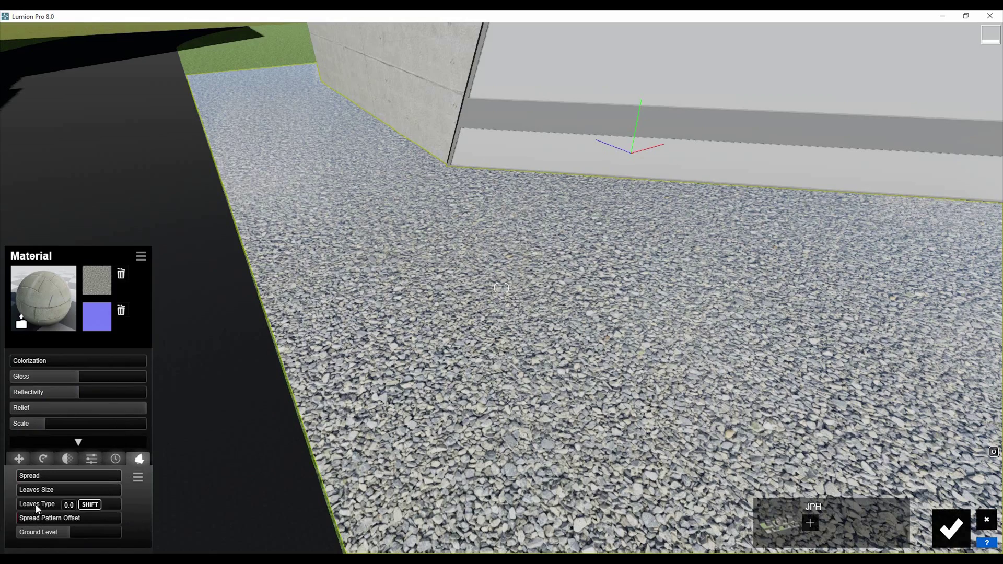
pyautogui.moveTo(21, 479); pyautogui.dragTo(30, 481)
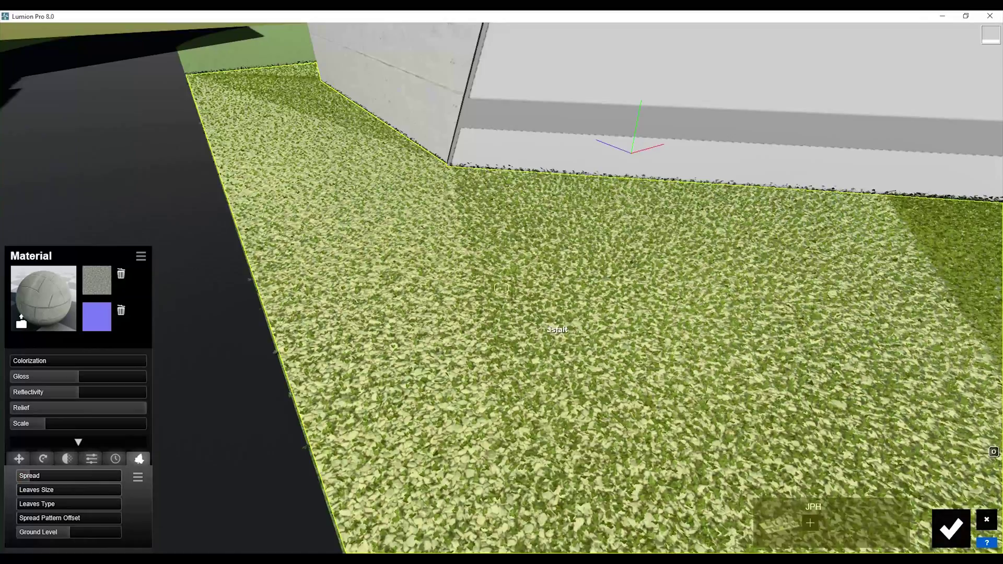
# Adjust the grass tufts' size and ground level so they sit above the gravel.
pyautogui.moveTo(555, 331); pyautogui.dragTo(489, 351, button='right')
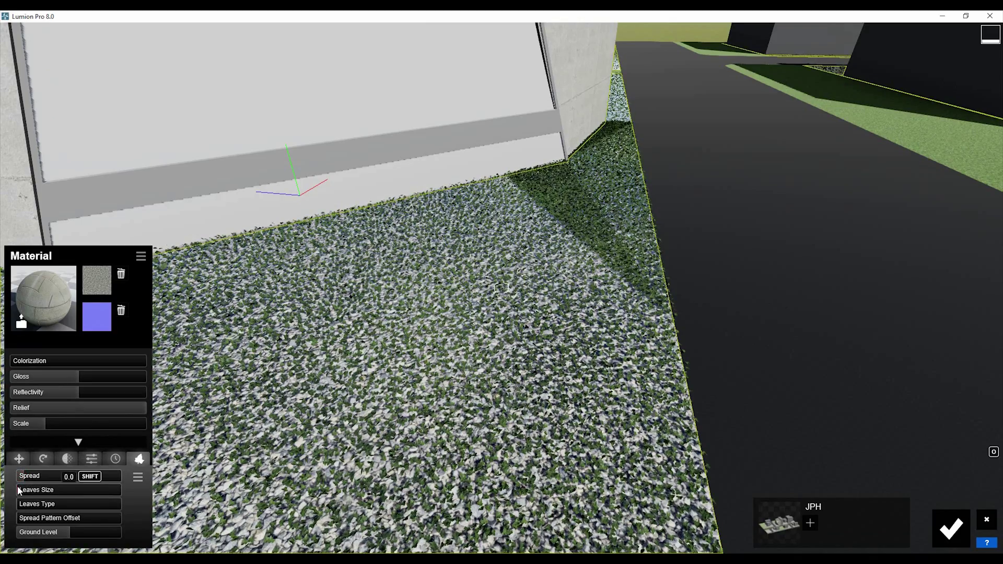
pyautogui.moveTo(19, 490); pyautogui.dragTo(65, 503)
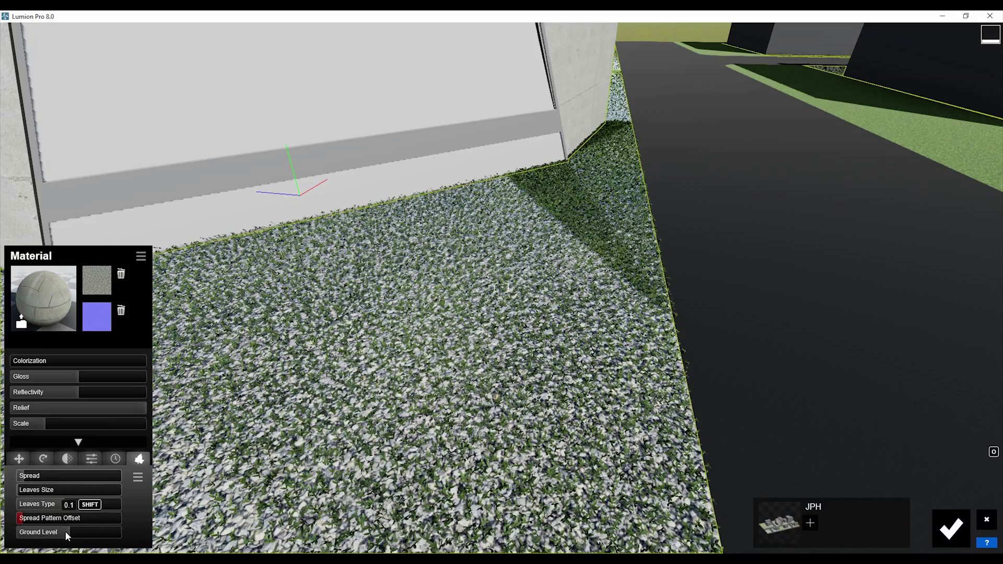
pyautogui.click(64, 531)
pyautogui.moveTo(65, 531); pyautogui.dragTo(52, 533)
pyautogui.moveTo(253, 536); pyautogui.dragTo(410, 534)
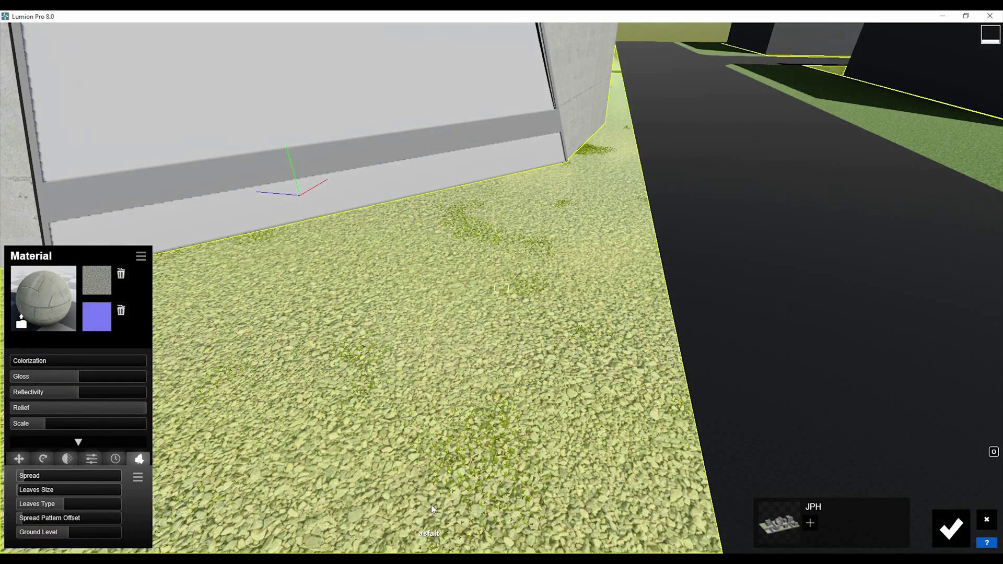
pyautogui.moveTo(501, 457); pyautogui.dragTo(441, 366, button='right')
pyautogui.press('s')
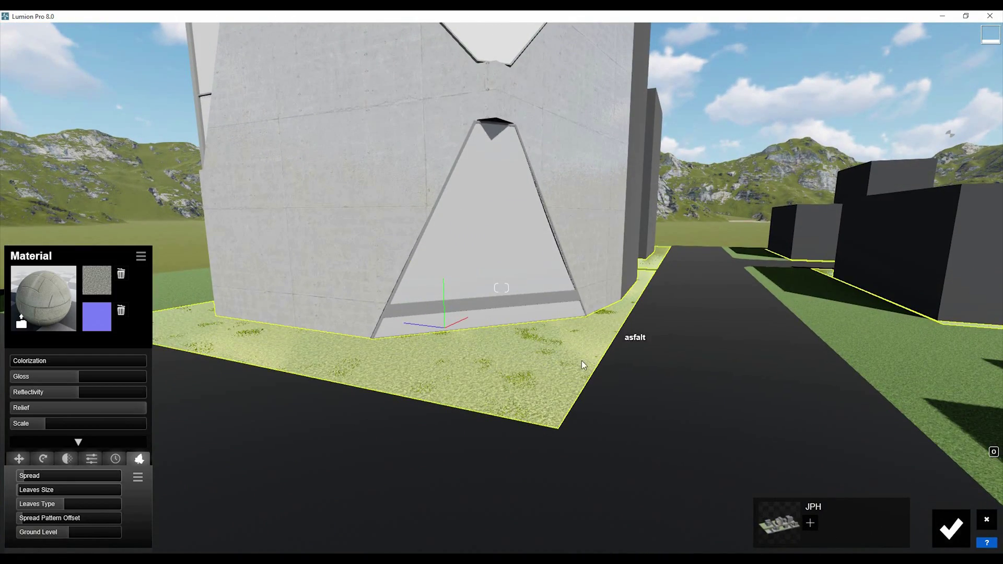
pyautogui.moveTo(581, 360); pyautogui.dragTo(438, 496, button='right')
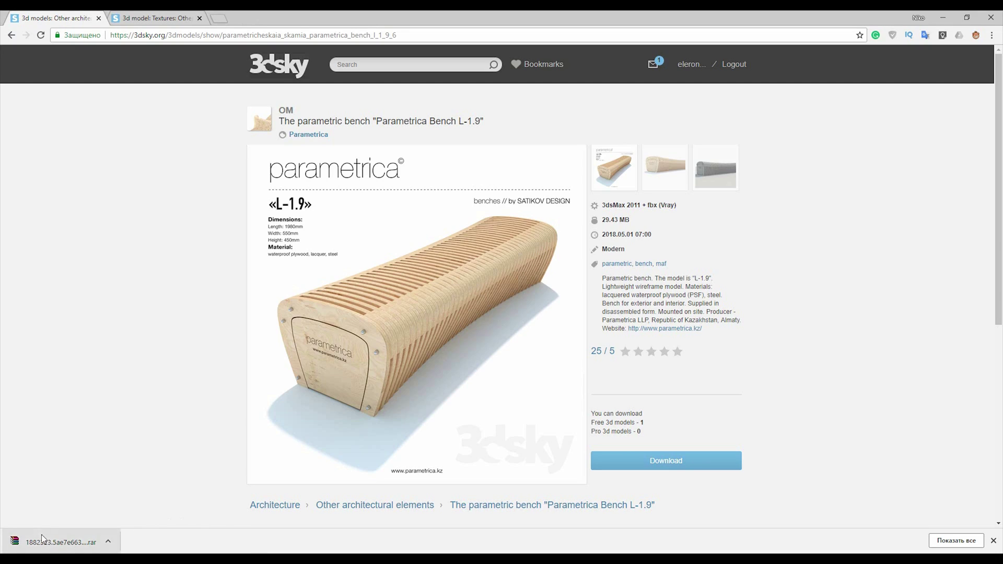
# Extract Bench L-1.9.obj from the Parametrica Bench archive into the Text folder with WinRAR.
pyautogui.click(43, 538)
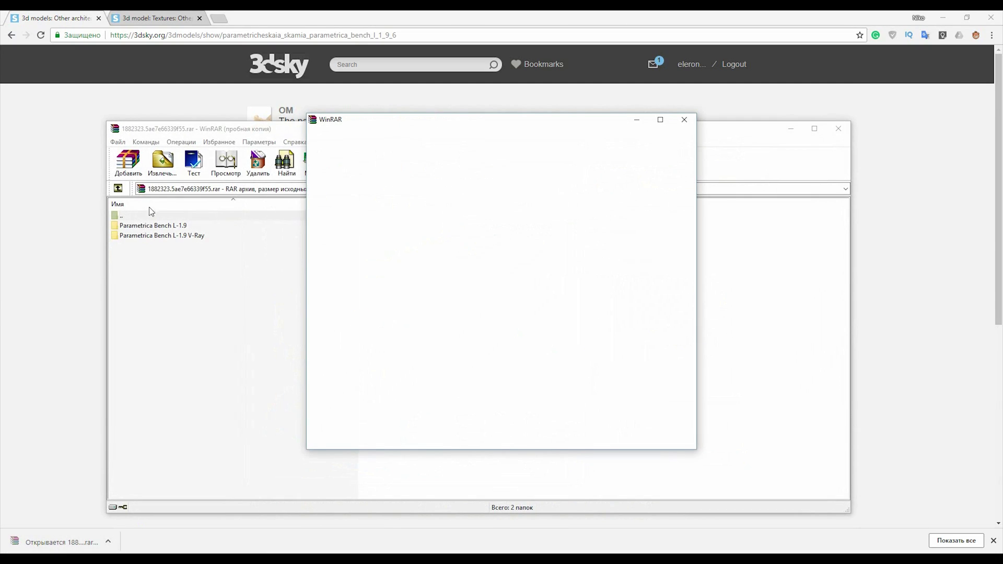
pyautogui.click(690, 120)
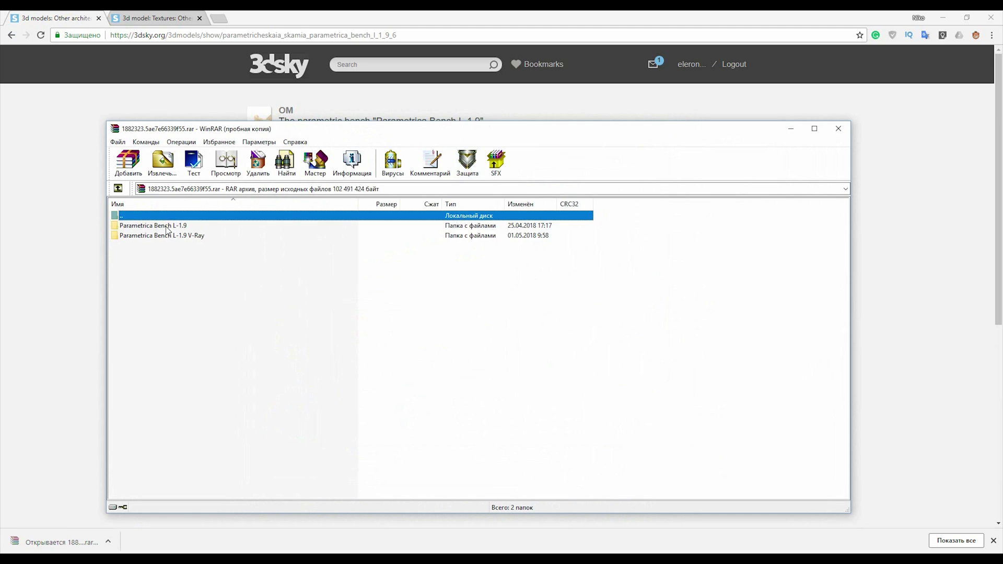
pyautogui.doubleClick(167, 226)
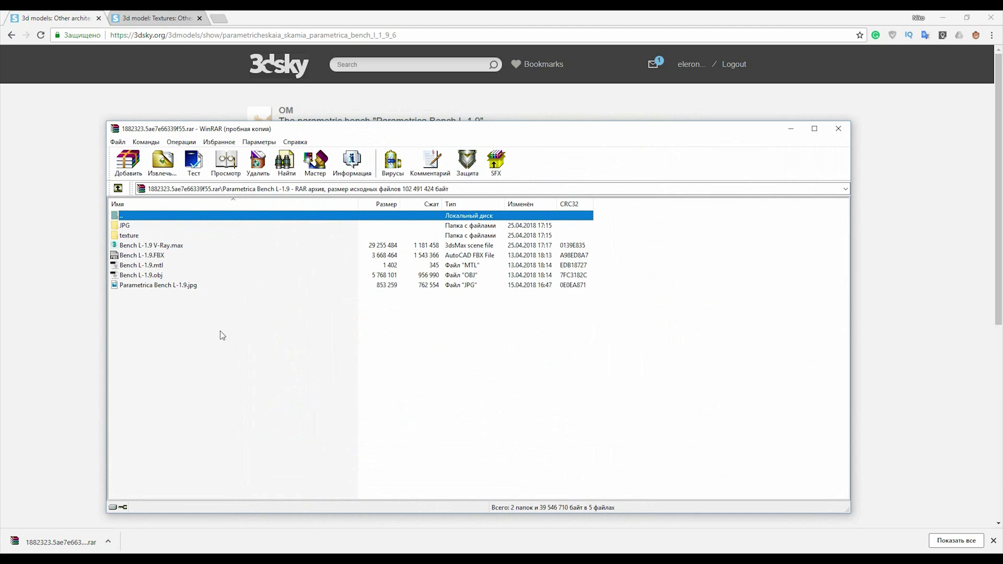
pyautogui.click(153, 276)
pyautogui.rightClick(149, 283)
pyautogui.click(151, 301)
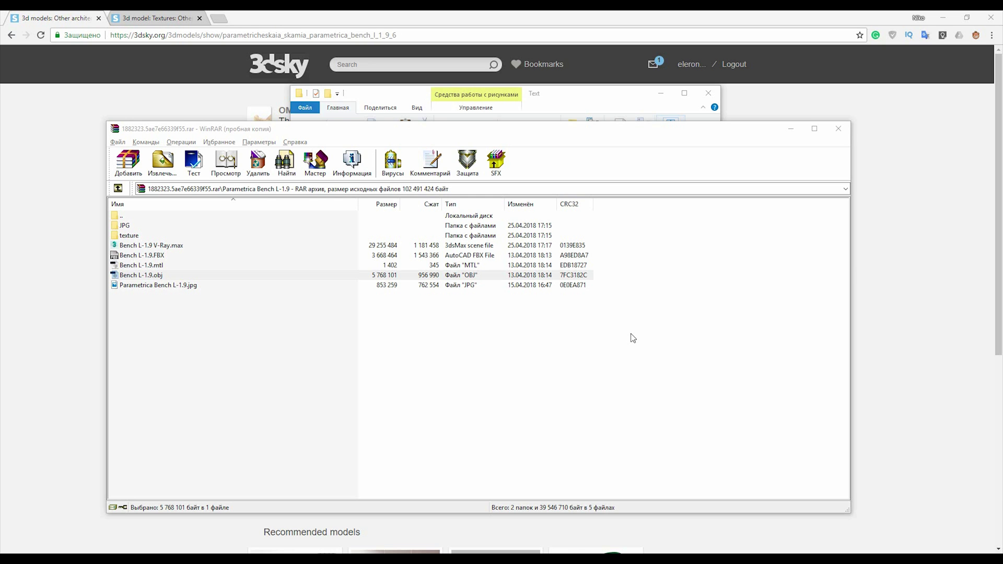
pyautogui.click(801, 131)
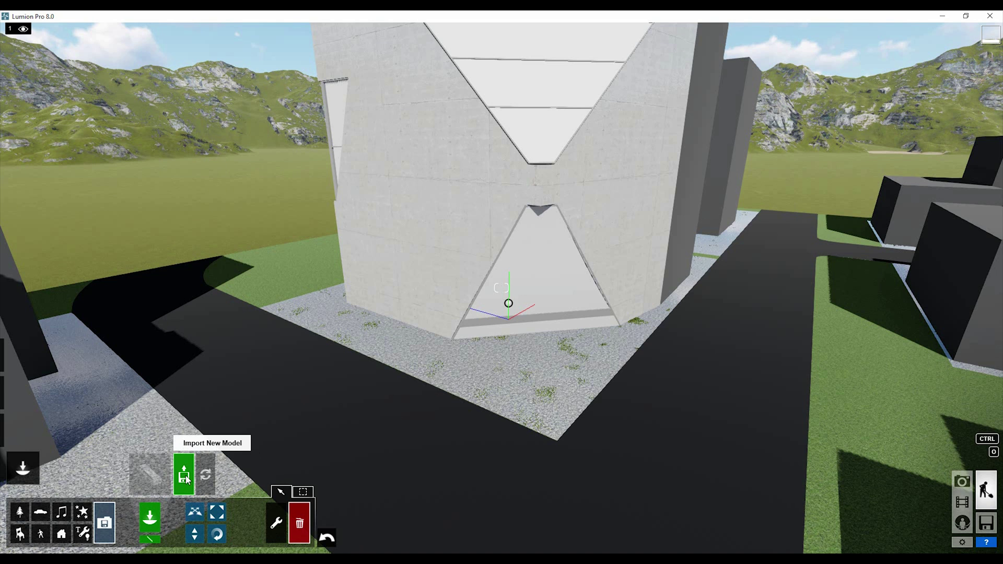
# Import Bench L-1.9.obj as a new model under the Revit category.
pyautogui.click(189, 477)
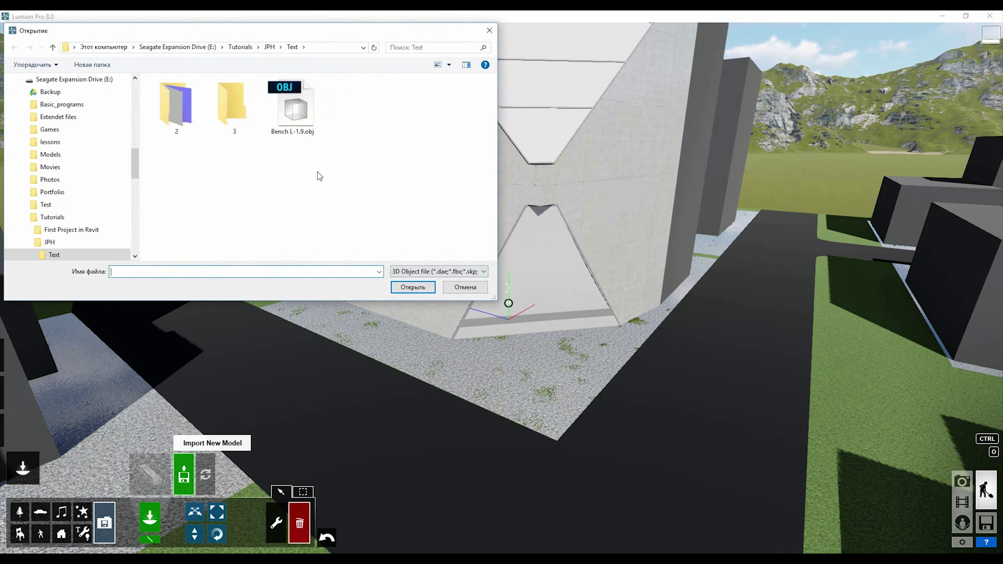
pyautogui.click(293, 107)
pyautogui.click(413, 288)
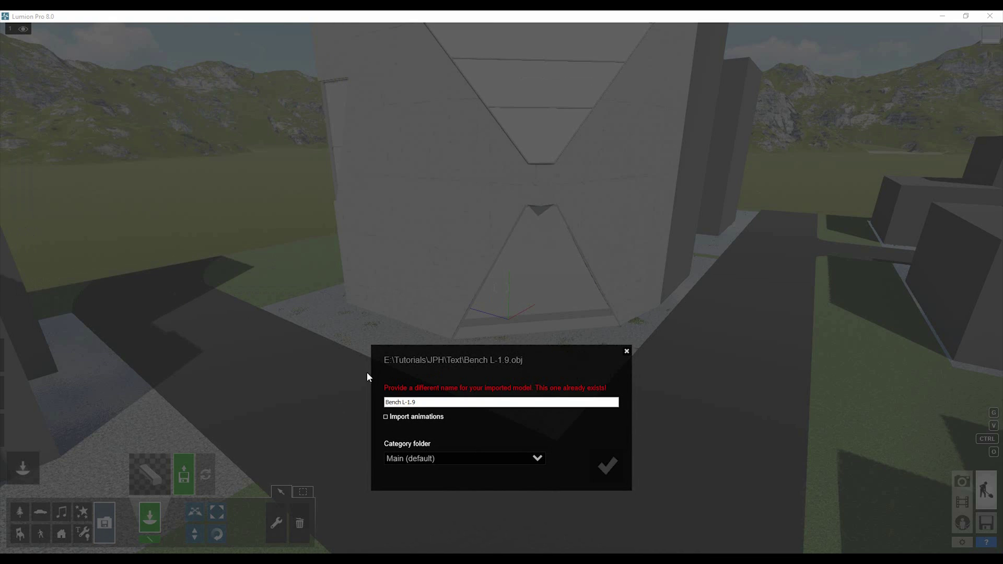
pyautogui.click(418, 465)
pyautogui.click(402, 484)
pyautogui.click(627, 351)
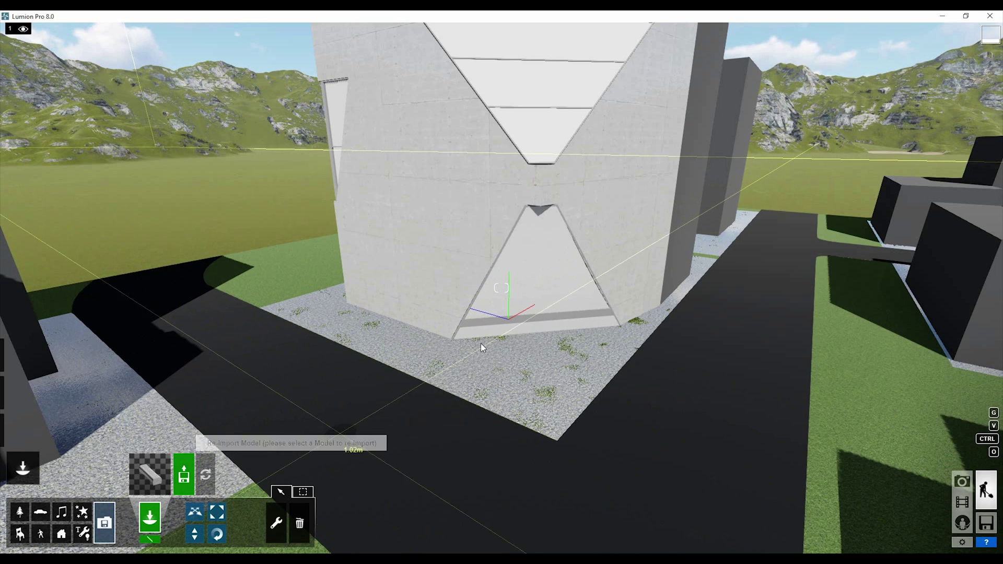
# Place the bench in front of the building and shrink it to a small size.
pyautogui.click(434, 375)
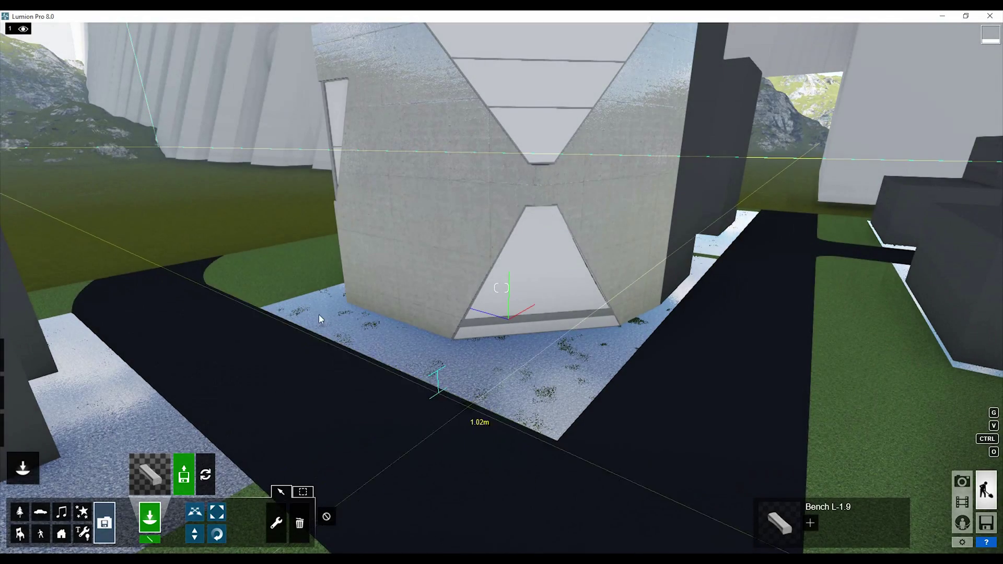
pyautogui.moveTo(628, 239); pyautogui.dragTo(532, 287, button='right')
pyautogui.press('s')
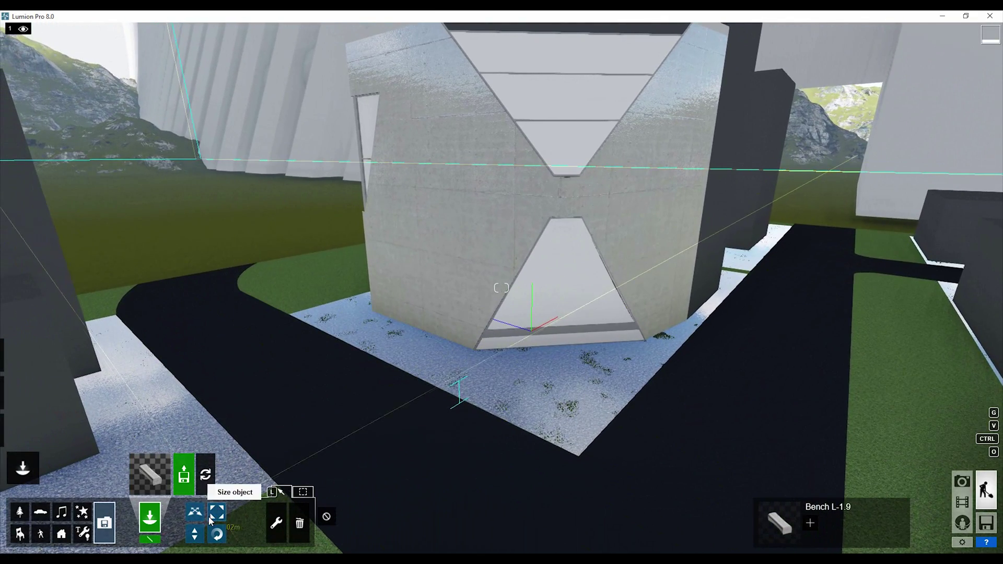
pyautogui.click(217, 512)
pyautogui.moveTo(352, 512); pyautogui.dragTo(325, 524)
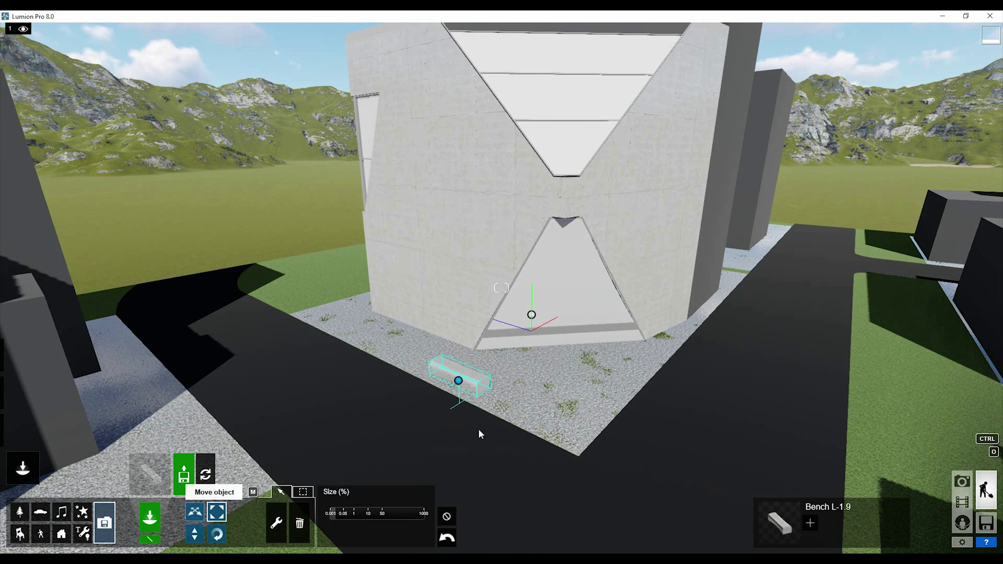
pyautogui.moveTo(451, 380); pyautogui.dragTo(437, 414)
pyautogui.moveTo(346, 511); pyautogui.dragTo(333, 514)
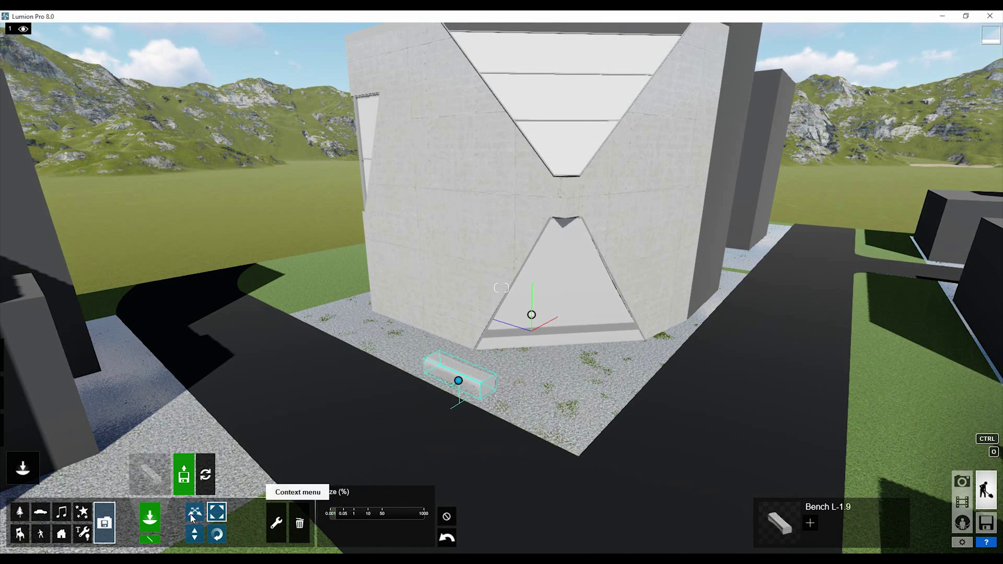
# Move the bench onto the gravel beside the building wall.
pyautogui.moveTo(459, 381); pyautogui.dragTo(385, 343)
pyautogui.press('w')
pyautogui.moveTo(332, 314); pyautogui.dragTo(186, 443, button='right')
pyautogui.press('a')
pyautogui.press('w')
pyautogui.moveTo(22, 467)
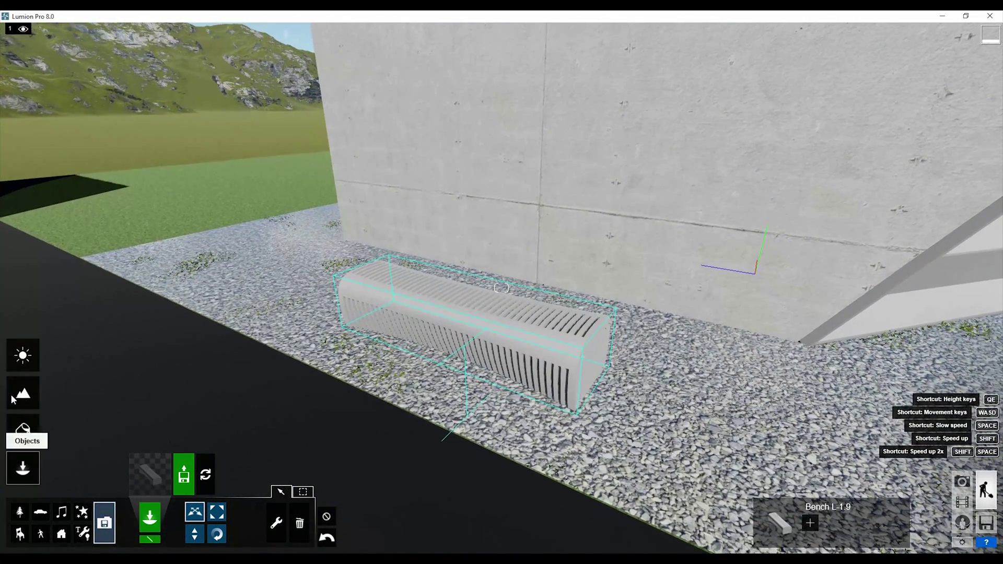
pyautogui.click(22, 430)
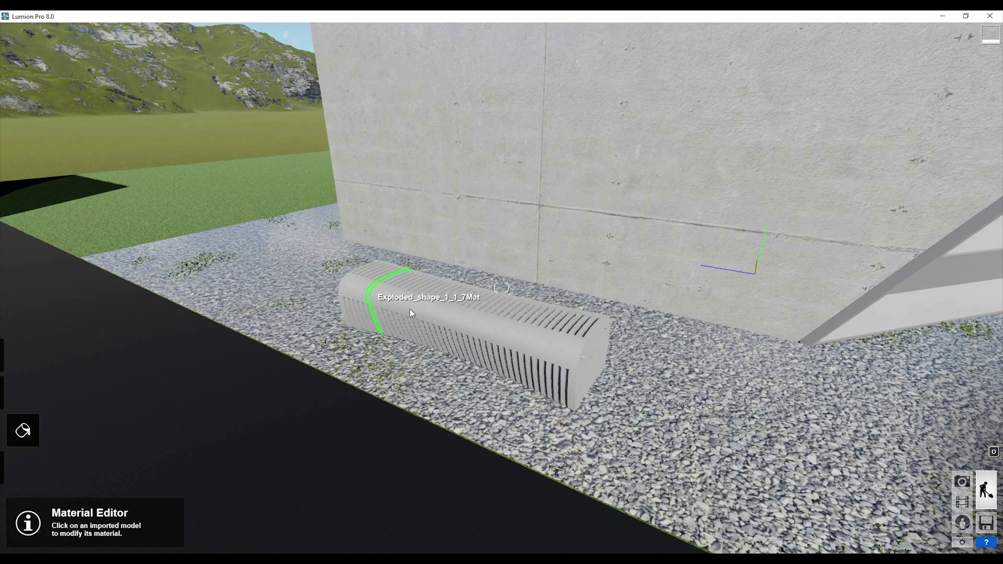
# Apply an Outdoor > Wood material to a slat on the bench's other side.
pyautogui.moveTo(410, 309); pyautogui.dragTo(232, 375, button='right')
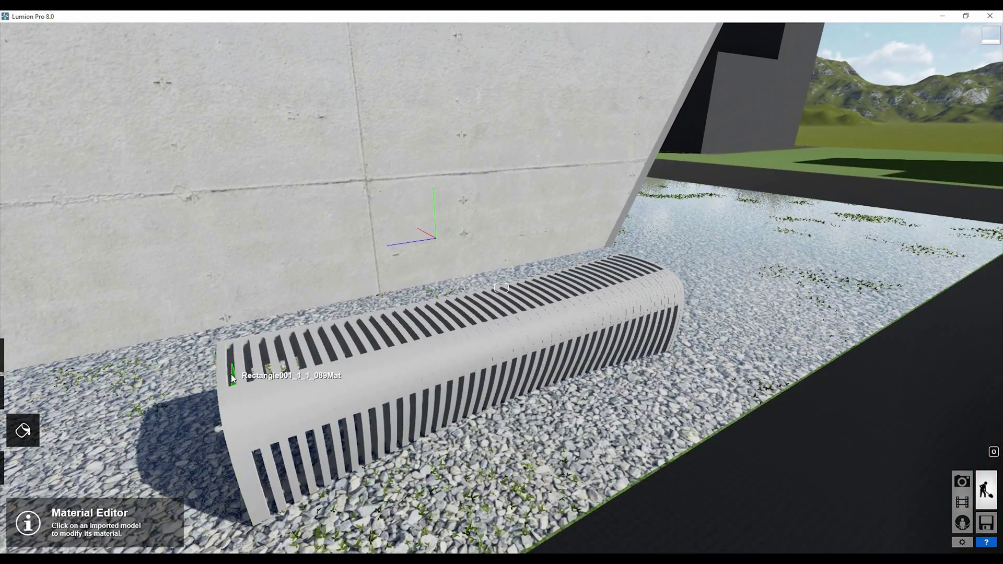
pyautogui.click(261, 375)
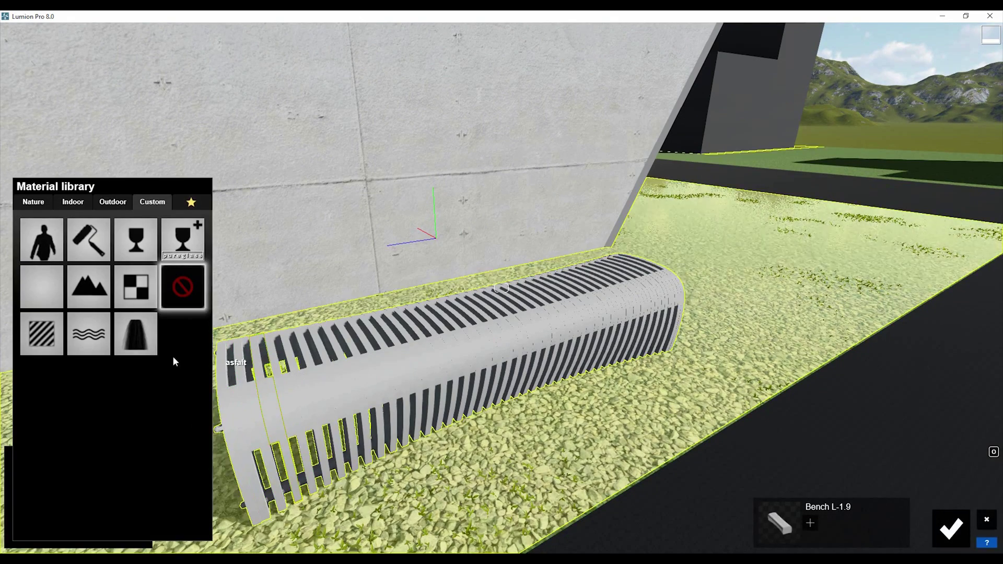
pyautogui.click(109, 203)
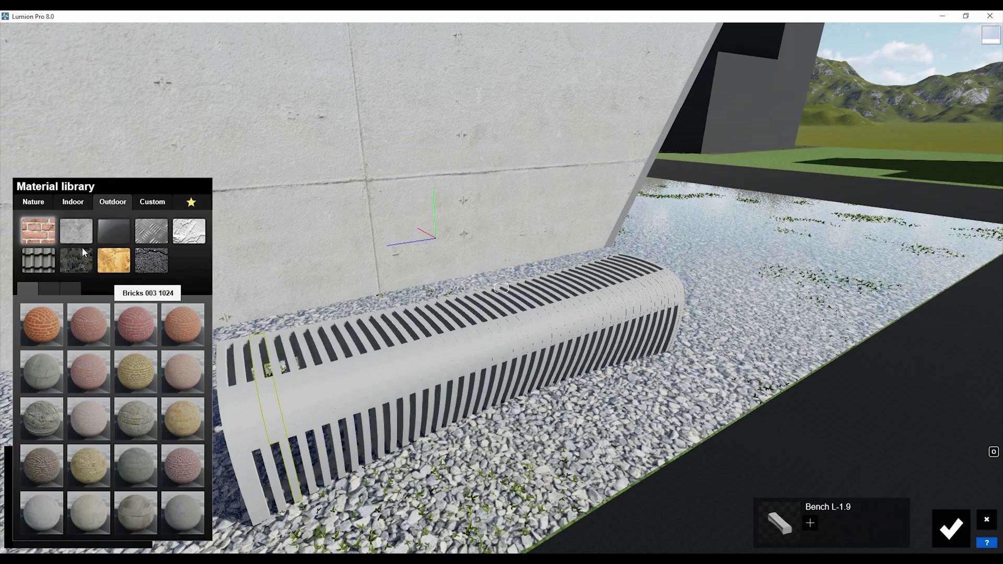
pyautogui.click(114, 260)
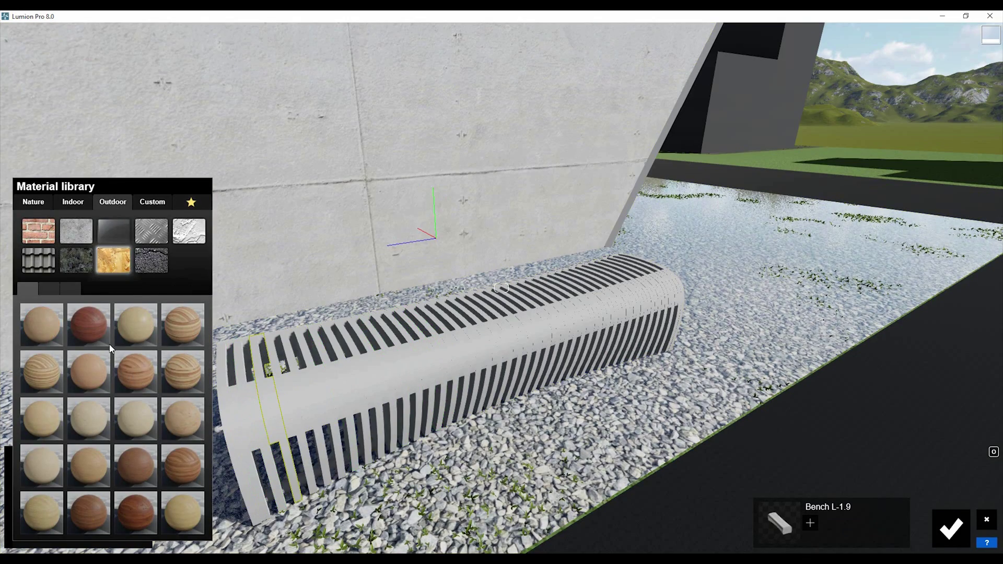
pyautogui.click(148, 328)
# Give the bench's end slats the Wood 007 material.
pyautogui.moveTo(389, 344); pyautogui.dragTo(316, 368, button='right')
pyautogui.click(306, 377)
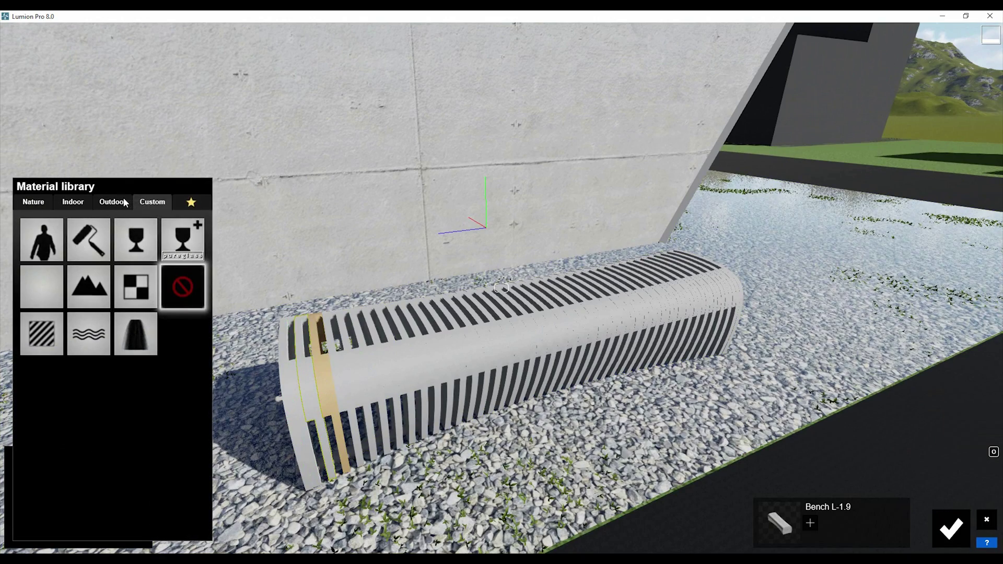
pyautogui.click(125, 203)
pyautogui.click(113, 260)
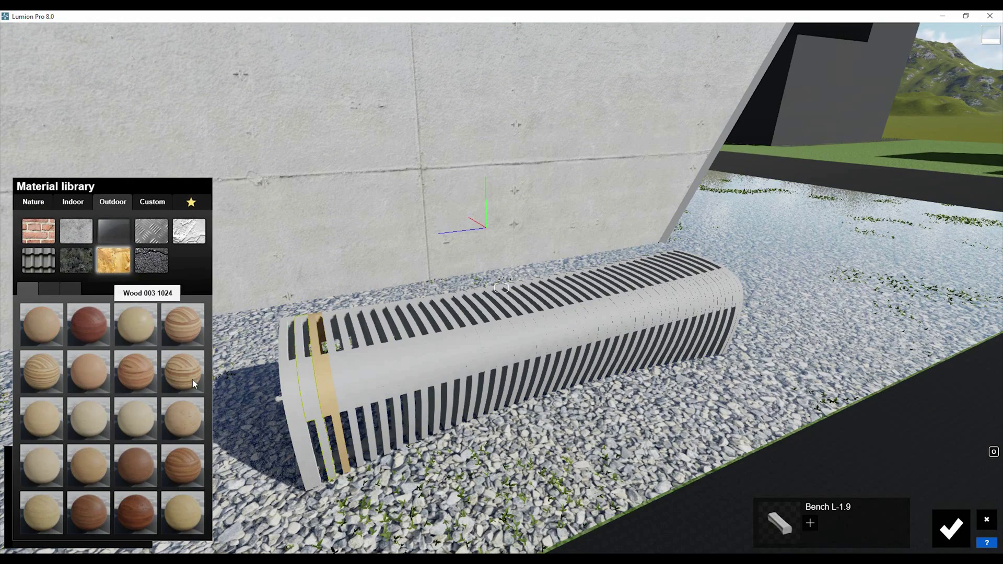
pyautogui.click(137, 331)
# Apply light wood to the remaining end slat, then pull the camera back toward the building.
pyautogui.click(292, 384)
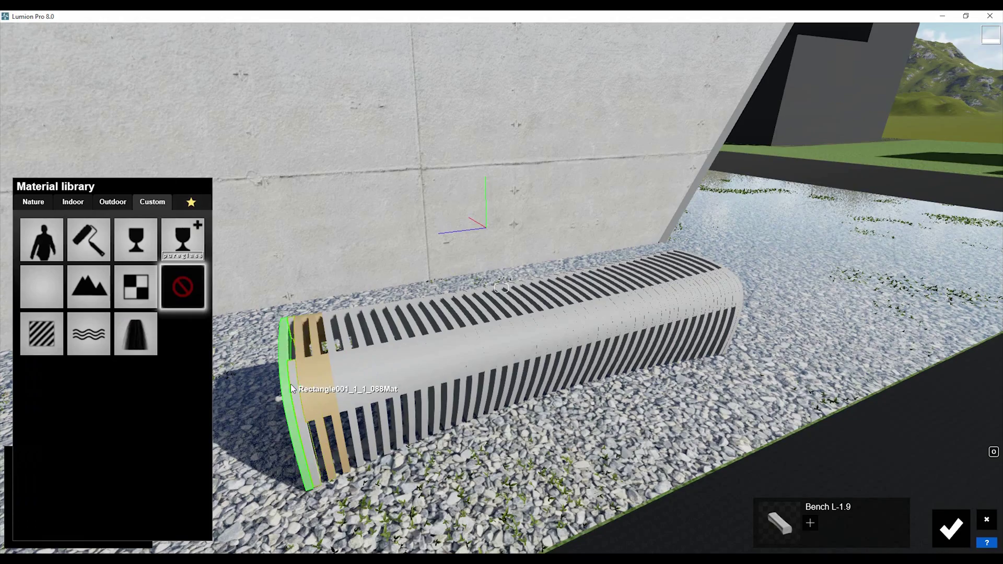
pyautogui.click(113, 203)
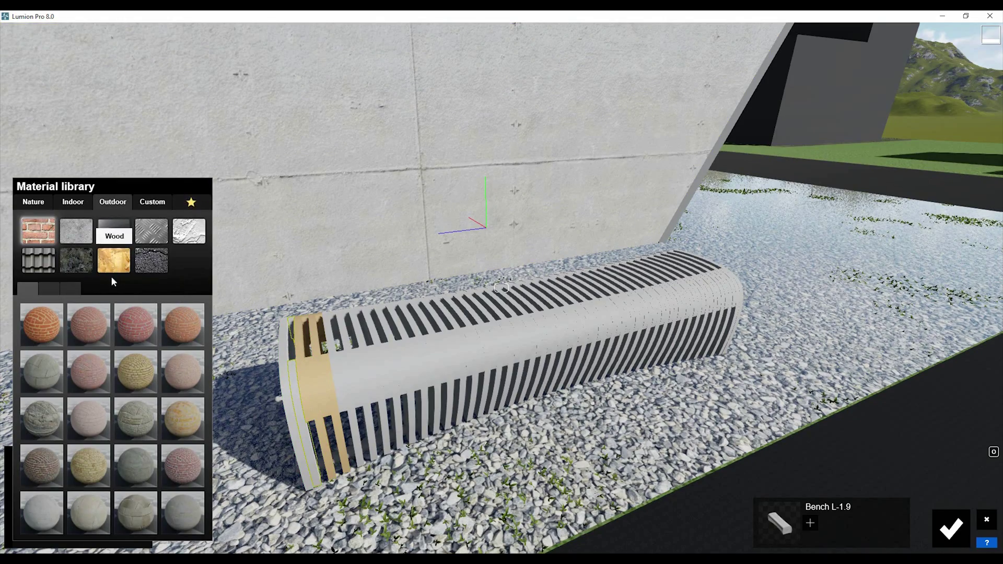
pyautogui.click(113, 261)
pyautogui.click(136, 324)
pyautogui.moveTo(495, 325); pyautogui.dragTo(397, 325, button='right')
pyautogui.press('d')
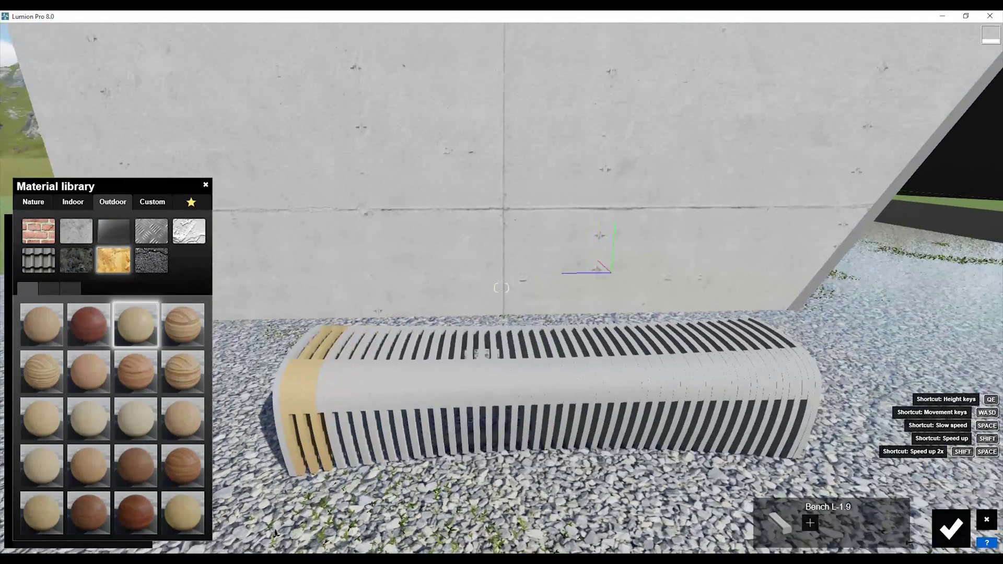
pyautogui.press('s')
pyautogui.moveTo(501, 287); pyautogui.dragTo(444, 250, button='right')
# Reposition the camera on the building and select its glass.
pyautogui.press('s')
pyautogui.press('d')
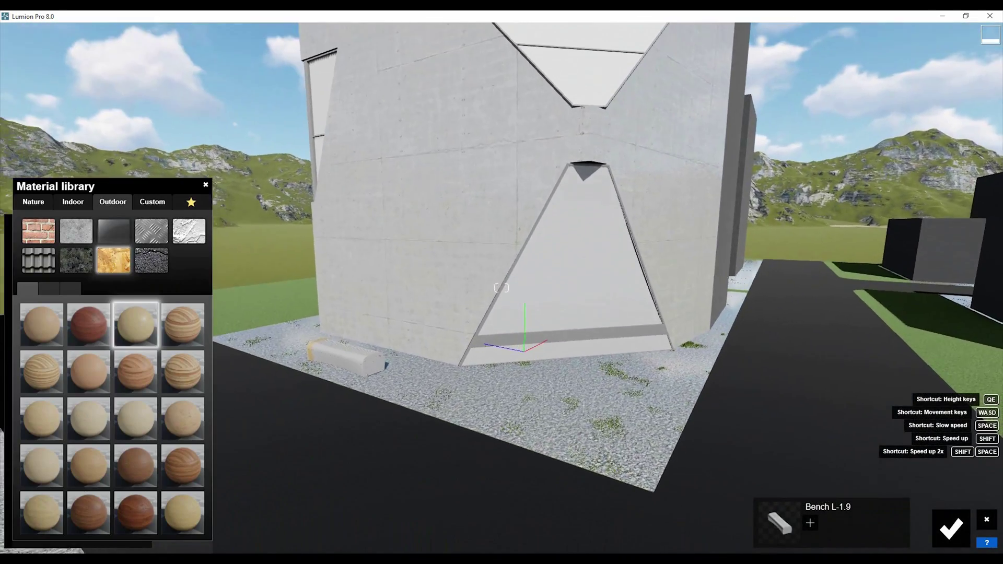
pyautogui.press('w')
pyautogui.click(556, 274)
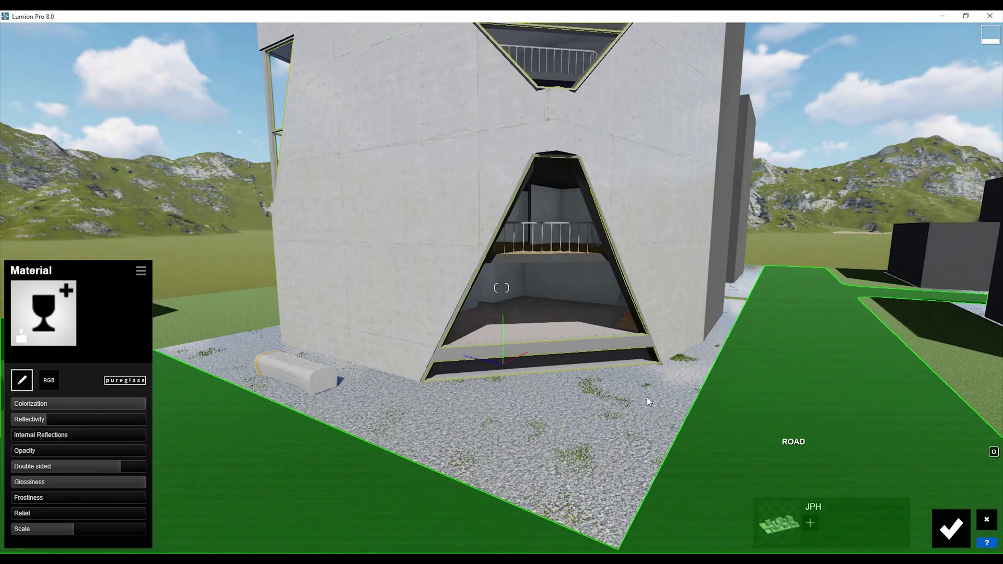
# Give the road the Polii CityStreet AsphaltGeneric Worn 001 2k asphalt and confirm the edit.
pyautogui.moveTo(557, 329); pyautogui.dragTo(501, 287, button='right')
pyautogui.press('d')
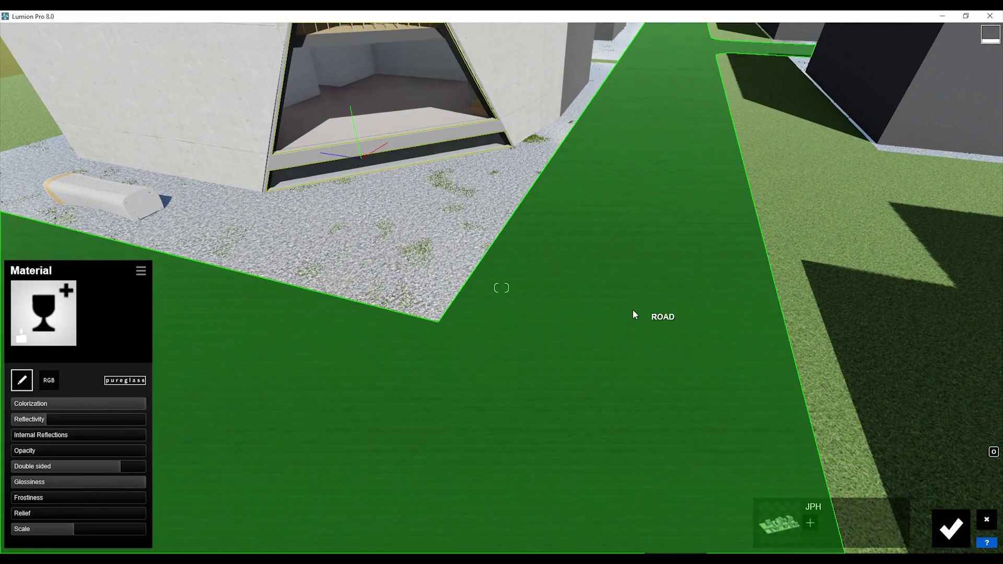
pyautogui.click(632, 310)
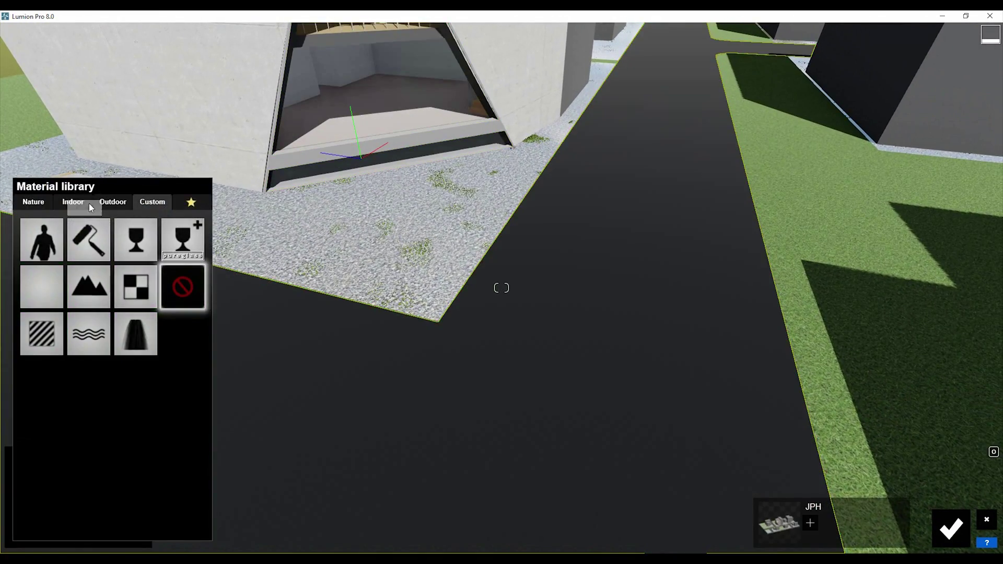
pyautogui.click(125, 205)
pyautogui.click(154, 263)
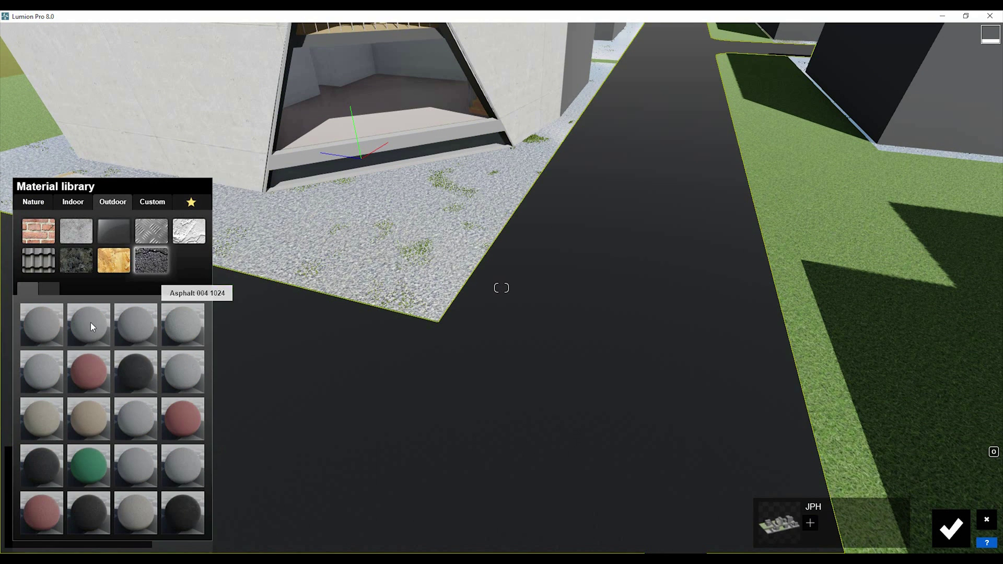
pyautogui.click(49, 288)
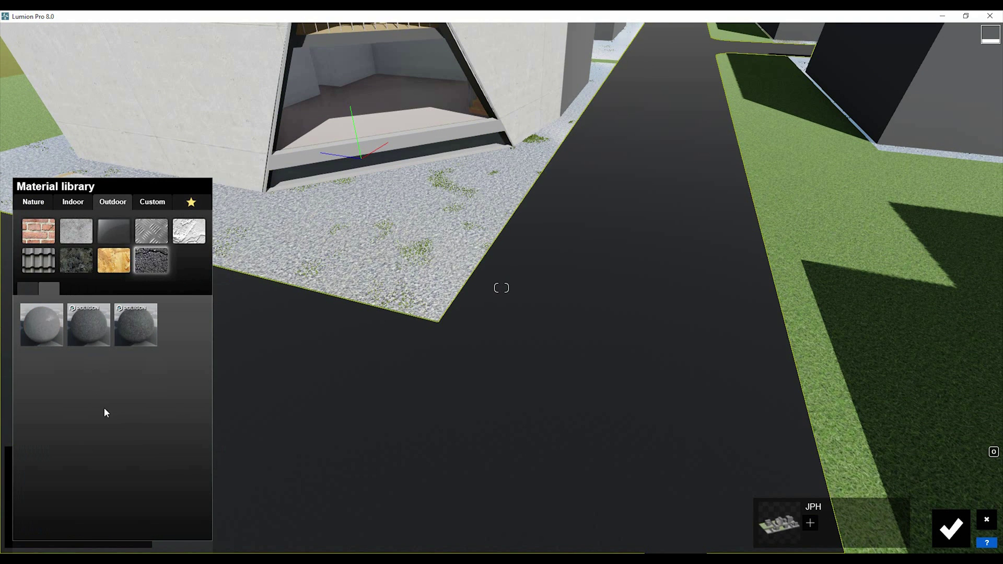
pyautogui.click(136, 329)
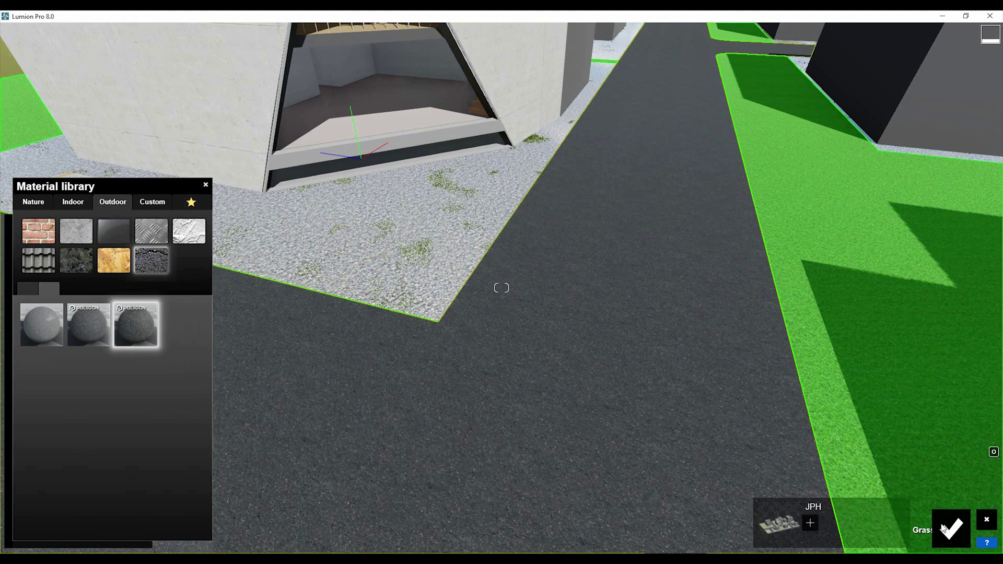
pyautogui.click(946, 529)
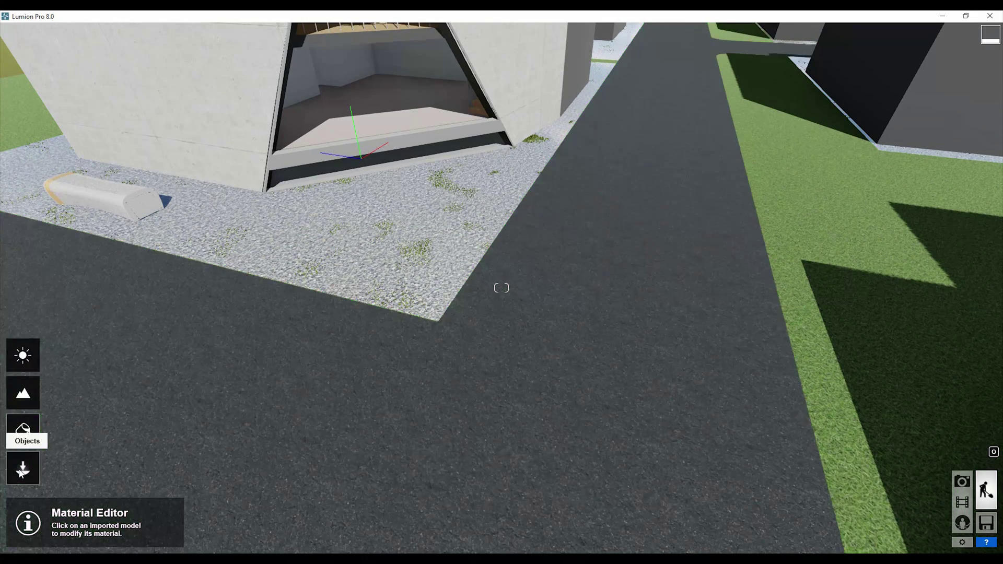
# Place a Car_002 from the Transport library on the road.
pyautogui.click(16, 436)
pyautogui.click(41, 512)
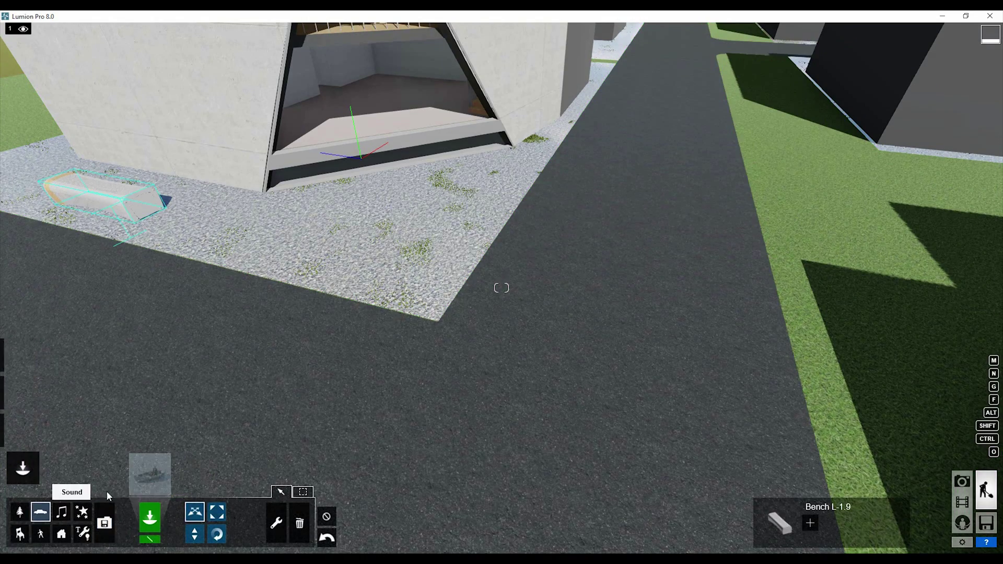
pyautogui.click(151, 474)
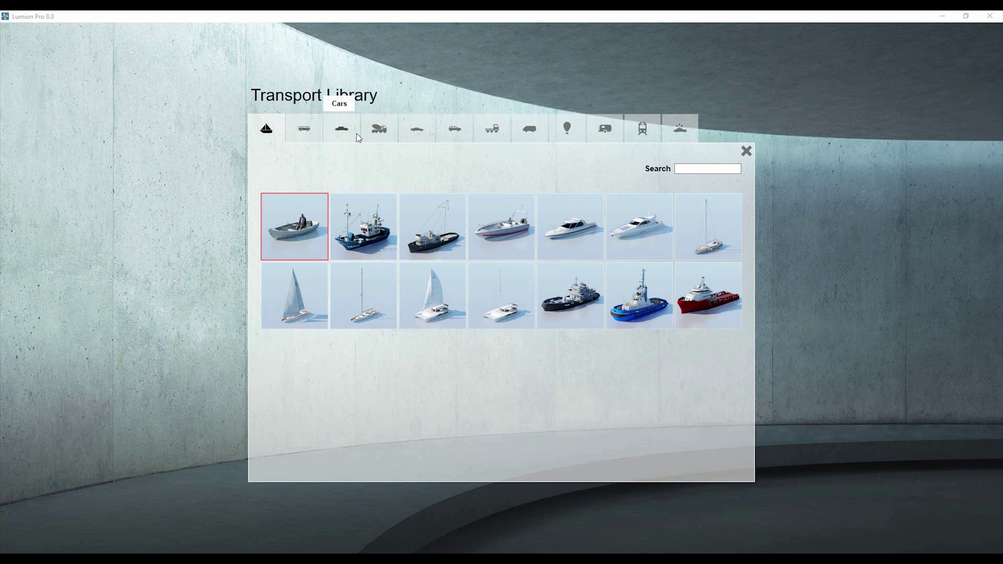
pyautogui.click(342, 137)
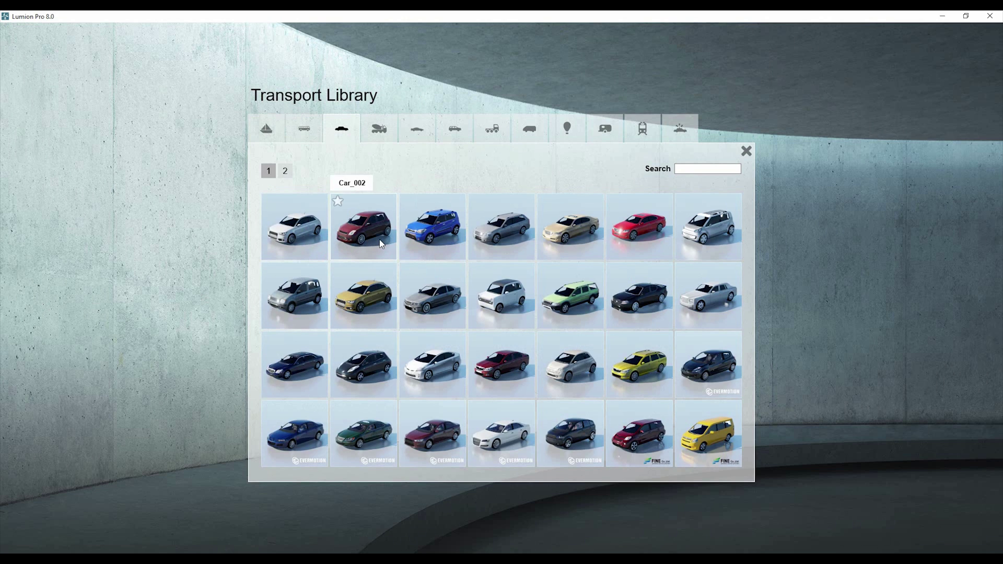
pyautogui.click(366, 240)
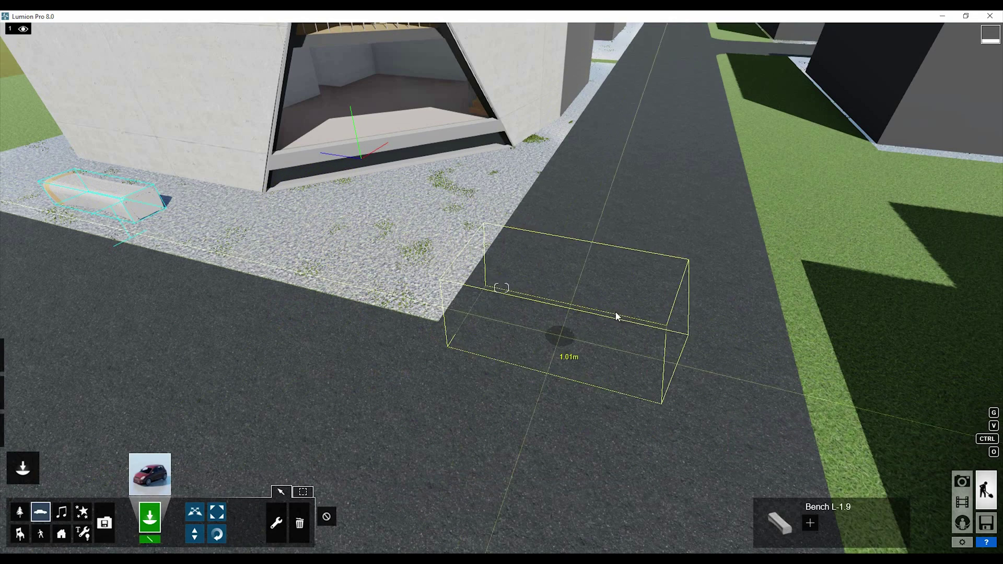
pyautogui.click(555, 297)
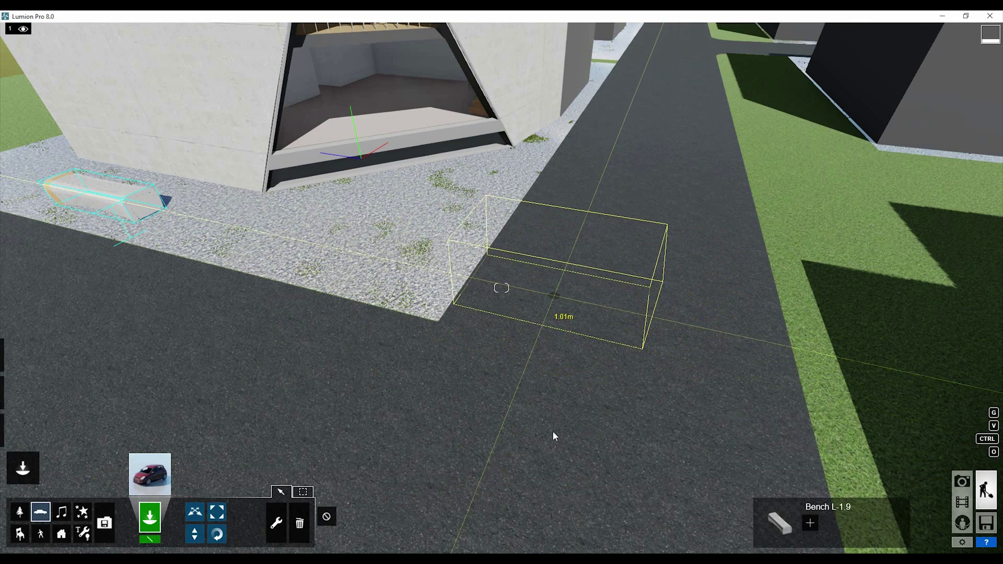
# Turn the car about 90° along the street and move it up past the building corner.
pyautogui.click(217, 533)
pyautogui.moveTo(542, 372); pyautogui.dragTo(515, 419)
pyautogui.click(194, 512)
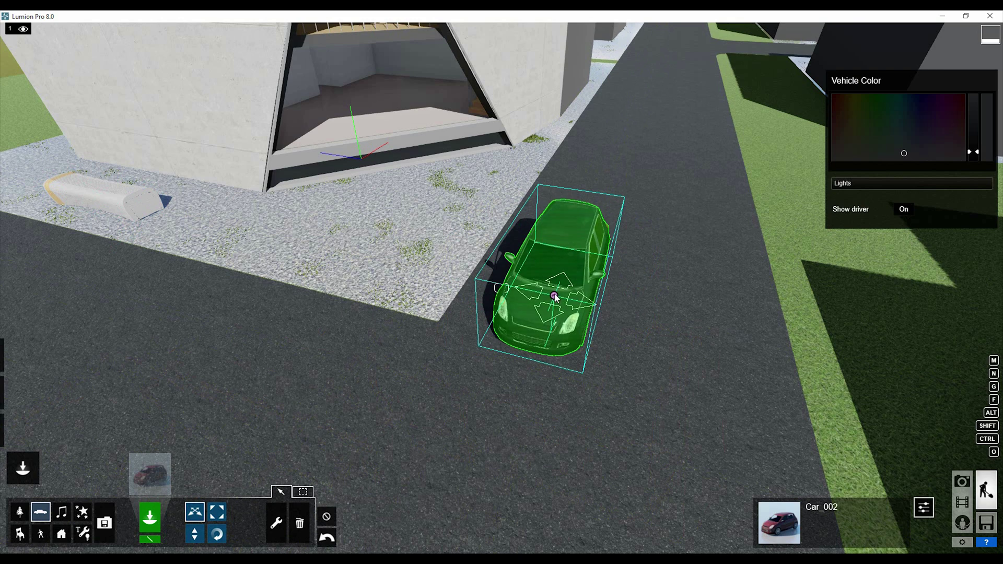
pyautogui.moveTo(554, 296); pyautogui.dragTo(603, 154)
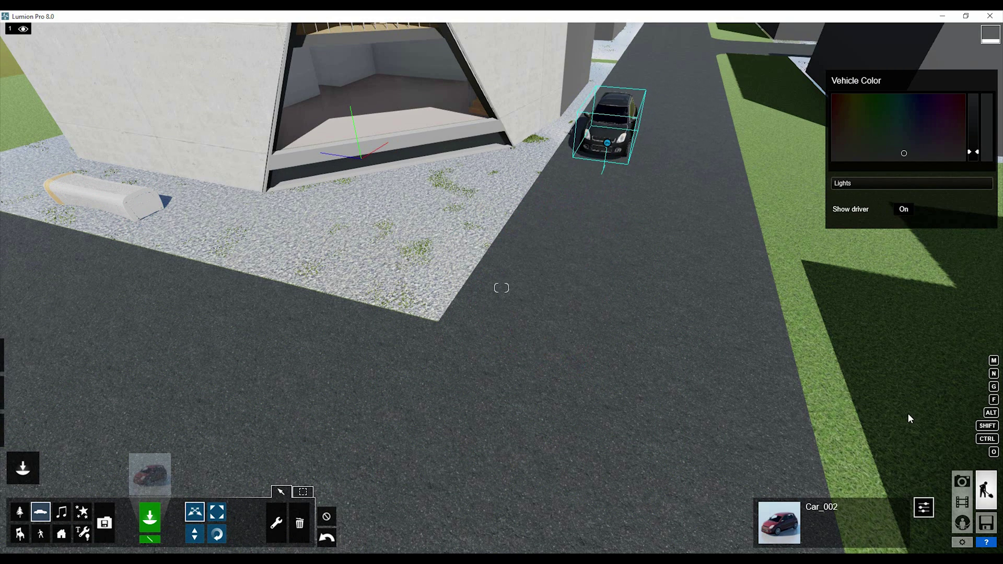
# Record a Flythrough clip flying from the building front toward the parked car.
pyautogui.click(962, 504)
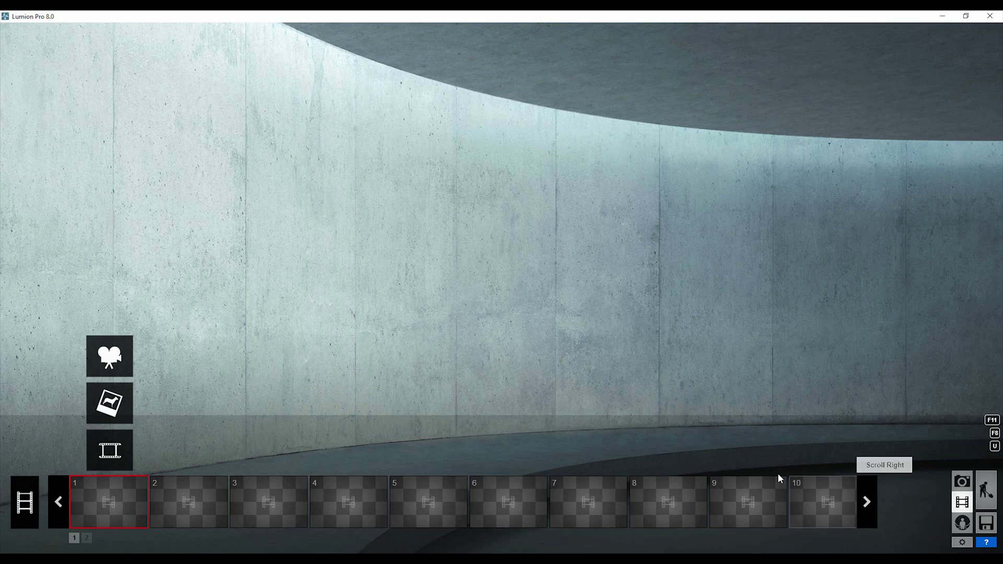
pyautogui.click(108, 351)
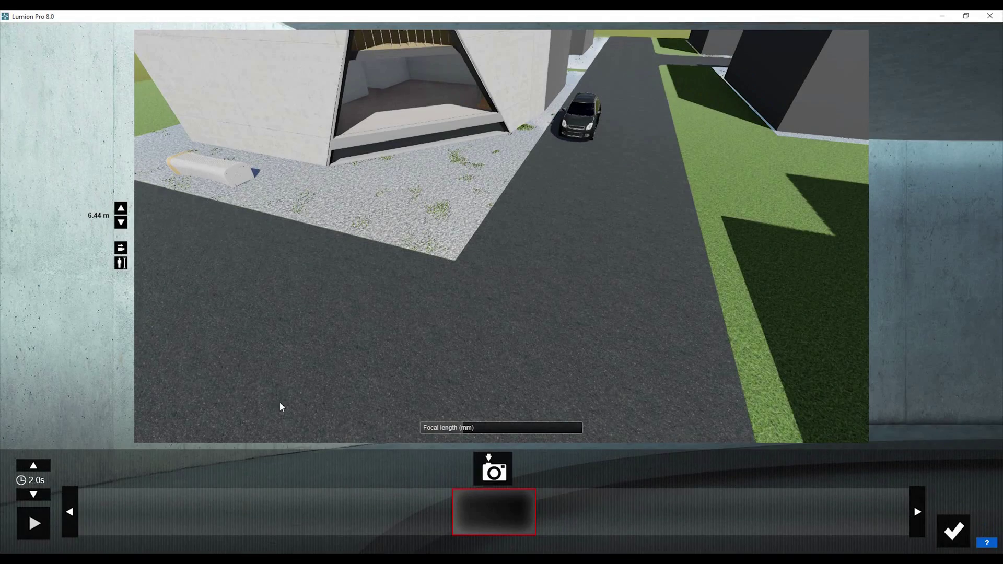
pyautogui.moveTo(495, 293); pyautogui.dragTo(496, 261, button='right')
pyautogui.moveTo(553, 334); pyautogui.dragTo(553, 282, button='right')
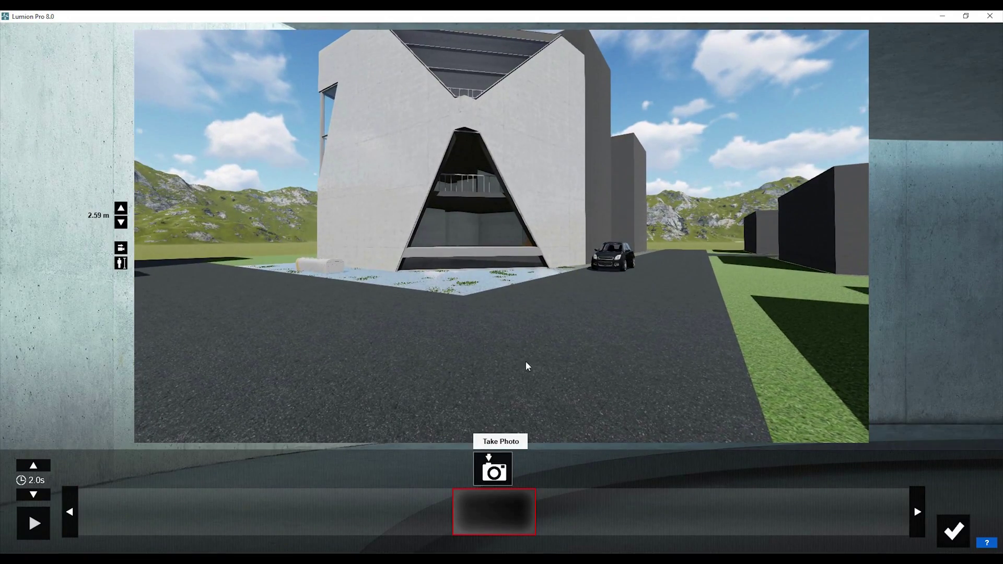
pyautogui.moveTo(525, 366); pyautogui.dragTo(444, 353, button='right')
pyautogui.press('w')
pyautogui.press('d')
pyautogui.press('d')
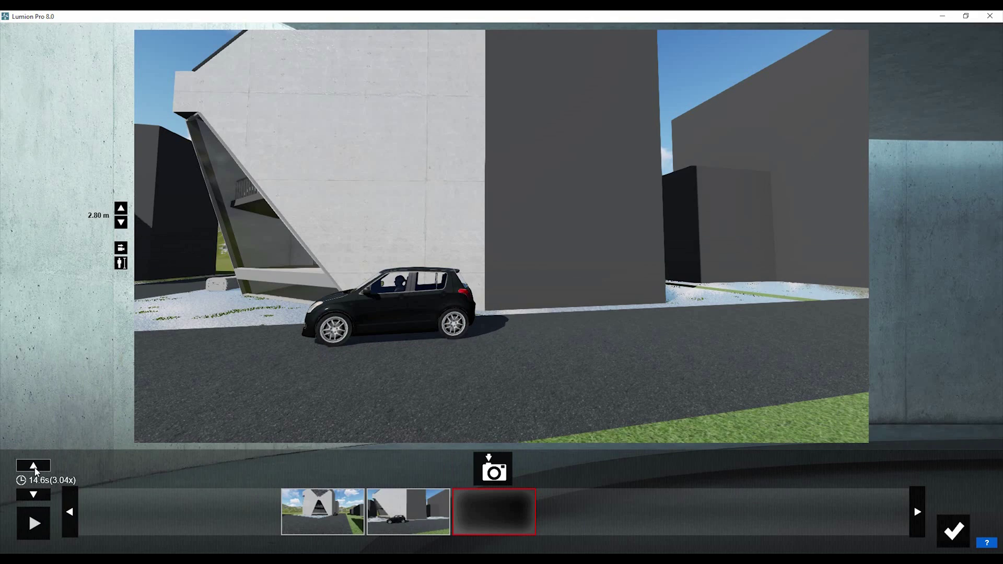
# Preview the 14.8 s Flythrough clip and finish editing it.
pyautogui.click(41, 529)
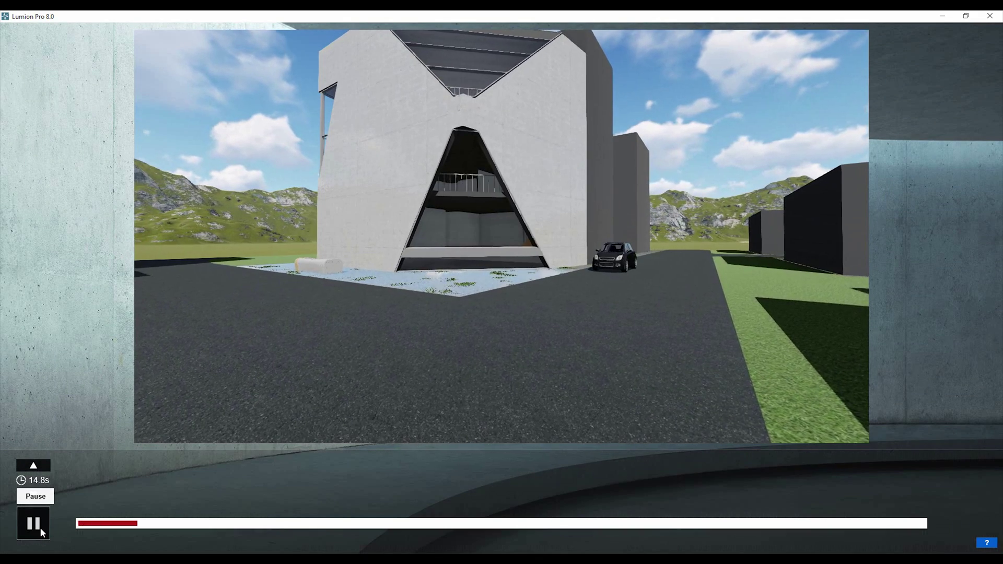
pyautogui.click(40, 531)
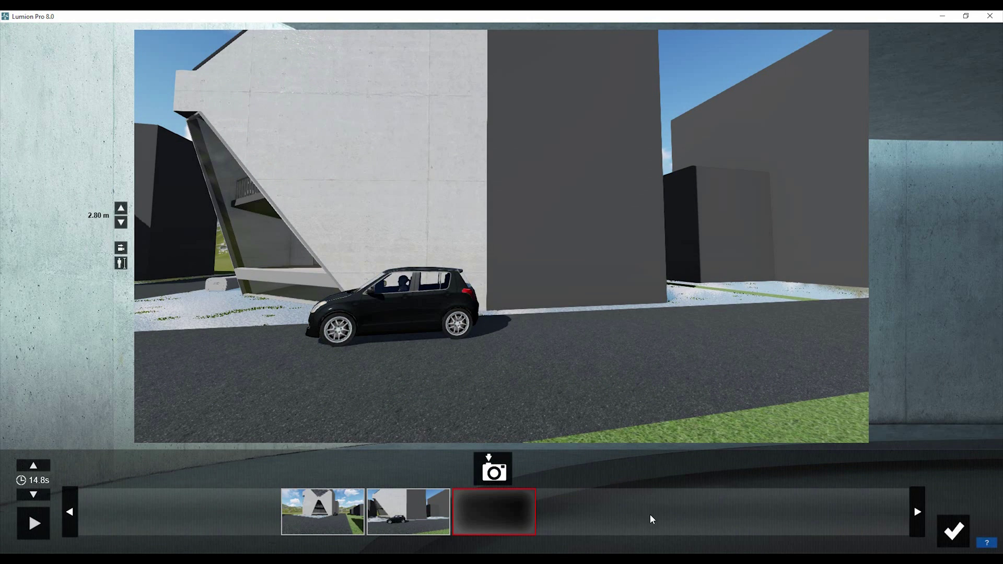
pyautogui.click(953, 530)
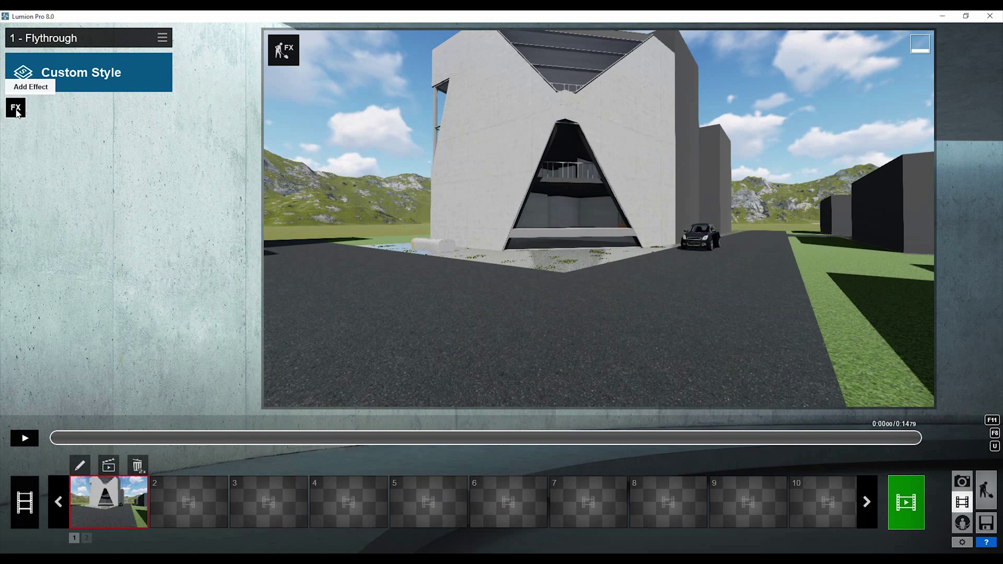
# Add a Mass Move effect to the clip and open its editor.
pyautogui.click(15, 109)
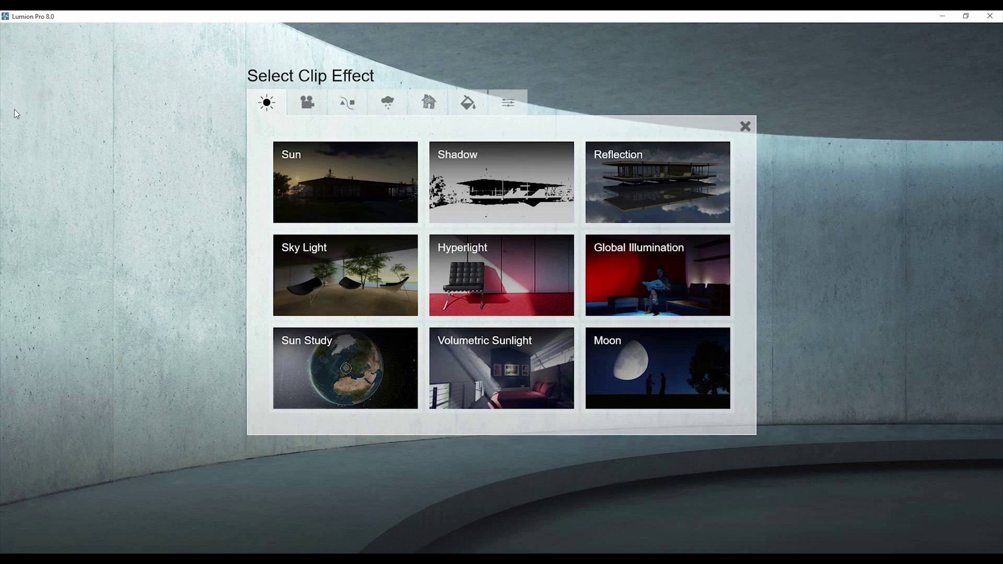
pyautogui.click(350, 108)
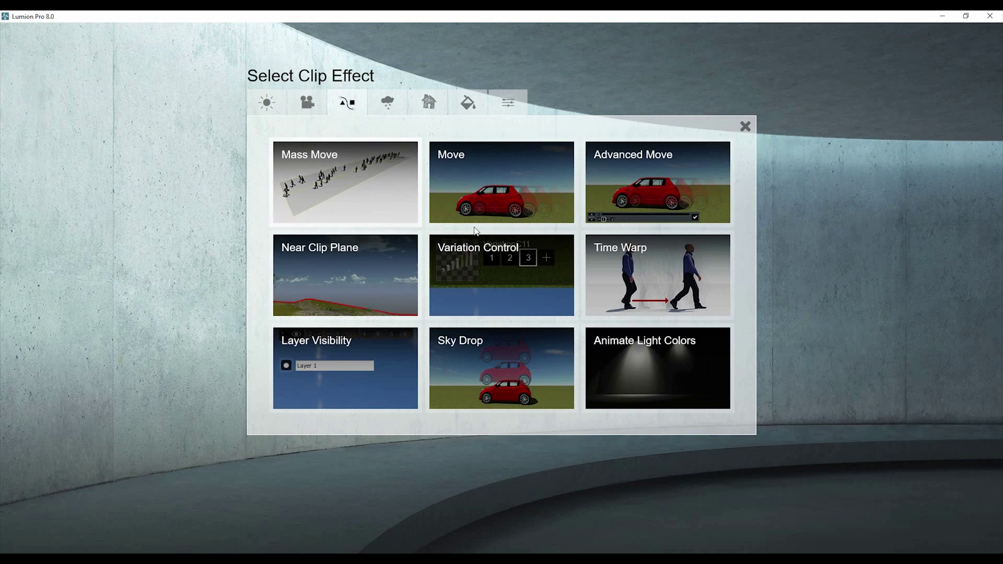
pyautogui.click(347, 189)
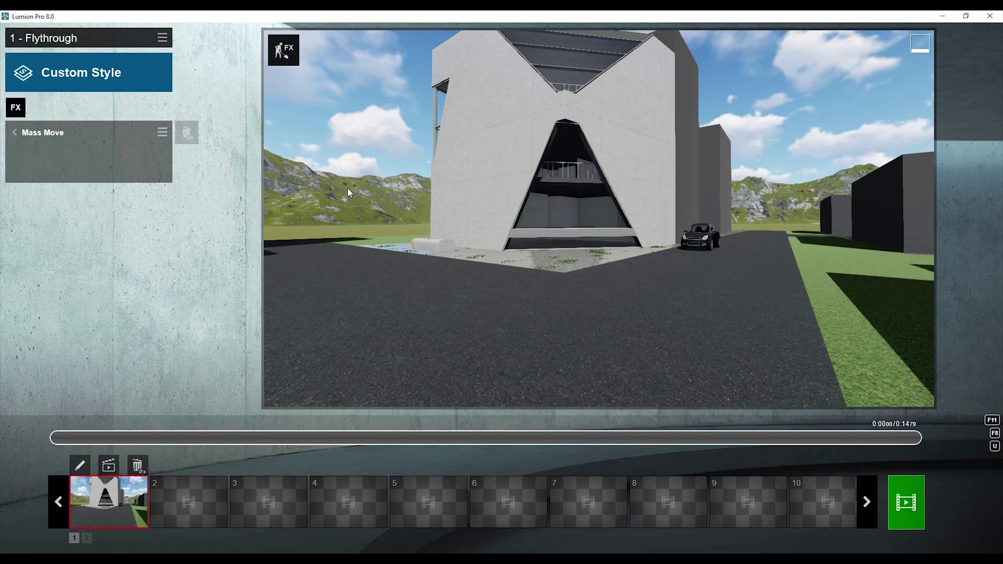
pyautogui.click(34, 166)
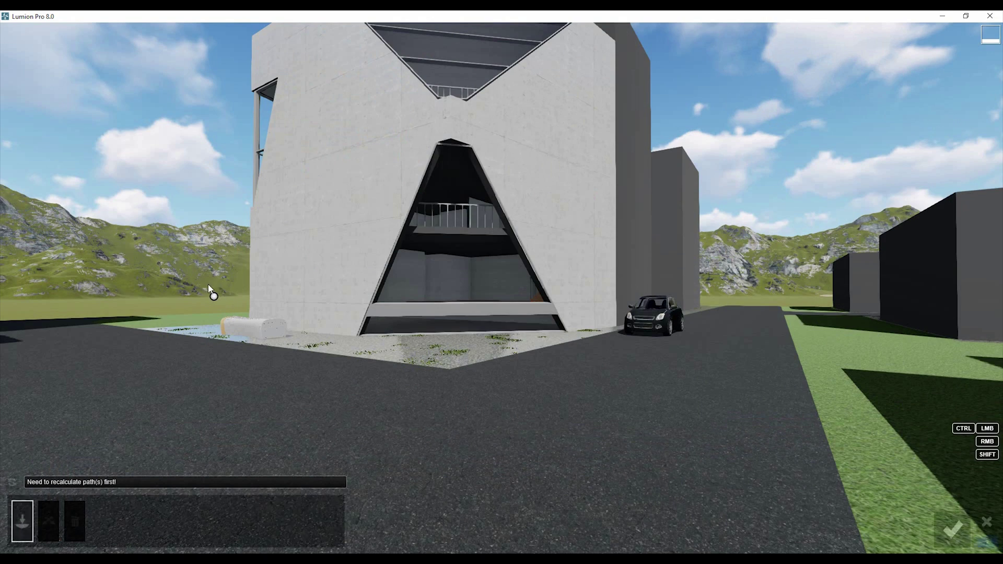
# Draw a Mass Move path along the road past the car, extending it up the side street.
pyautogui.moveTo(210, 290); pyautogui.dragTo(240, 335, button='right')
pyautogui.press('w')
pyautogui.press('q')
pyautogui.press('s')
pyautogui.press('s')
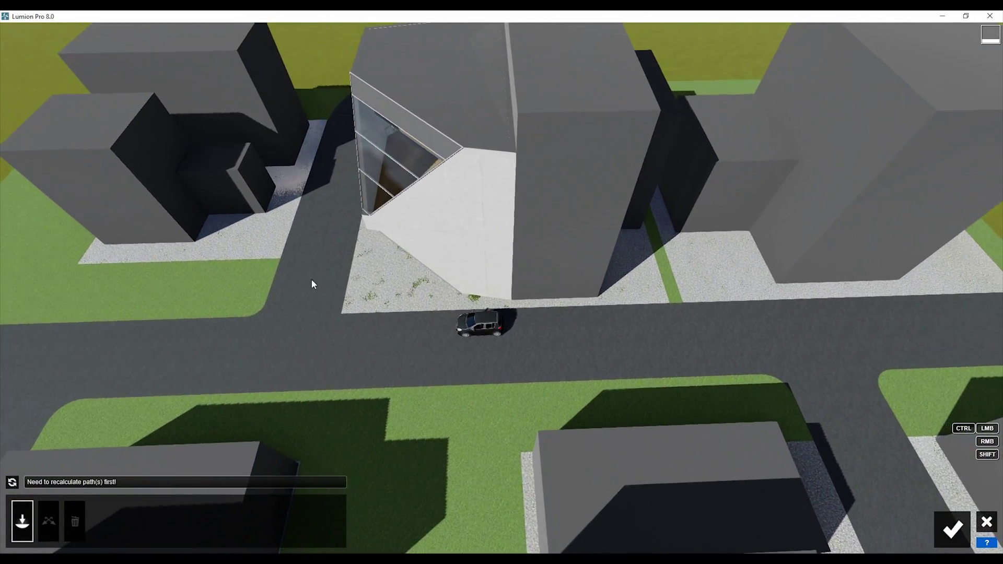
pyautogui.moveTo(312, 279); pyautogui.dragTo(281, 297, button='right')
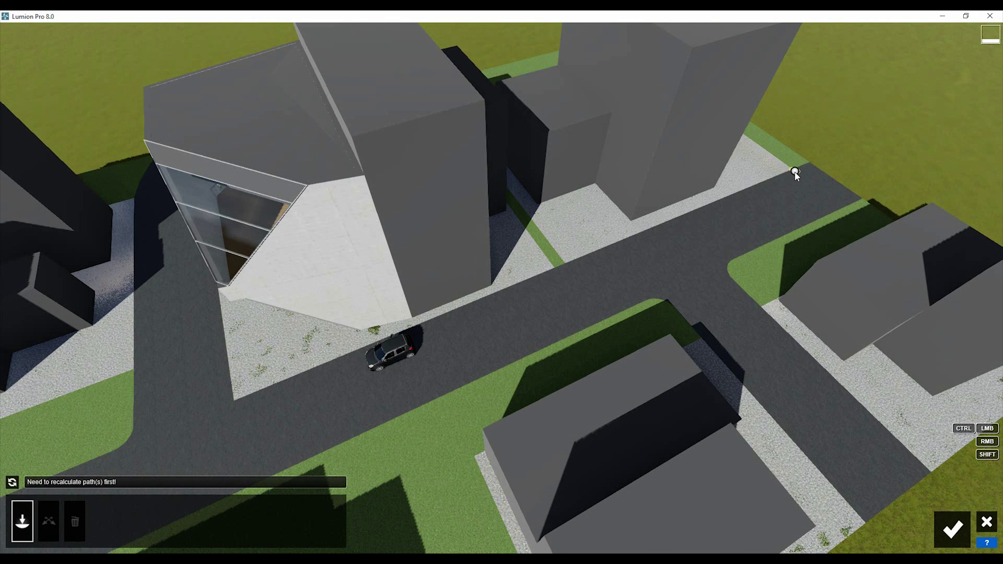
pyautogui.moveTo(814, 172); pyautogui.dragTo(214, 438)
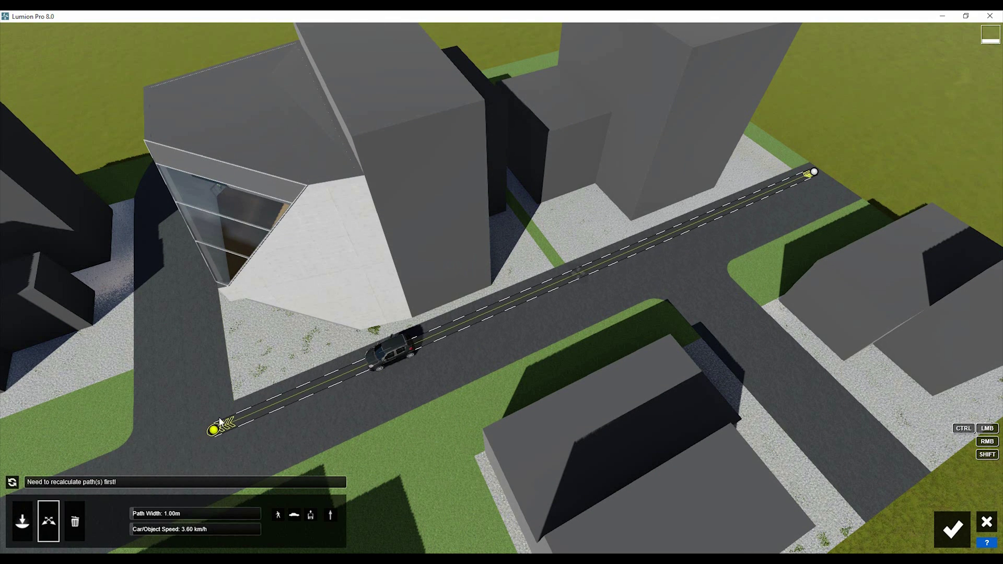
pyautogui.press('a')
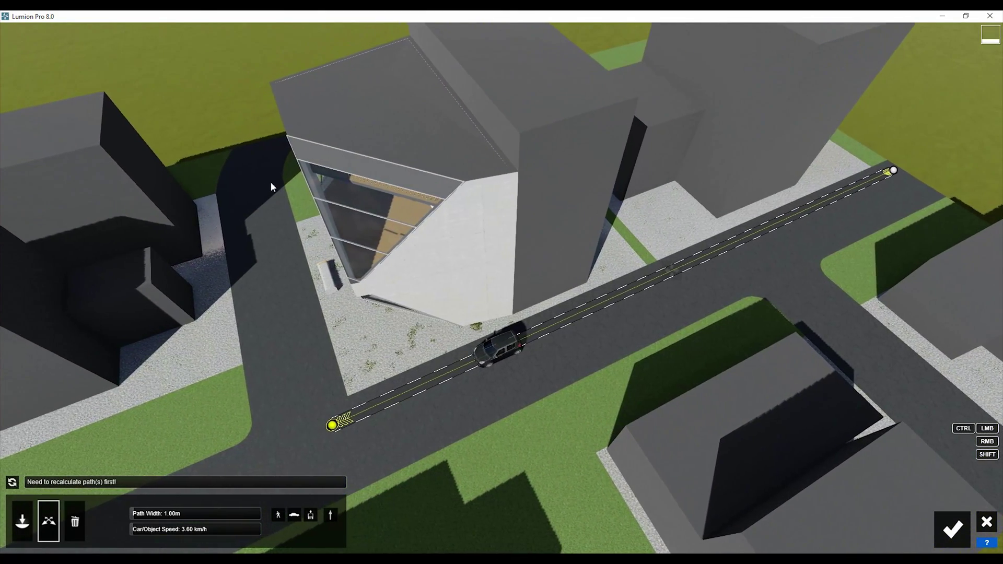
pyautogui.press('ctrl')
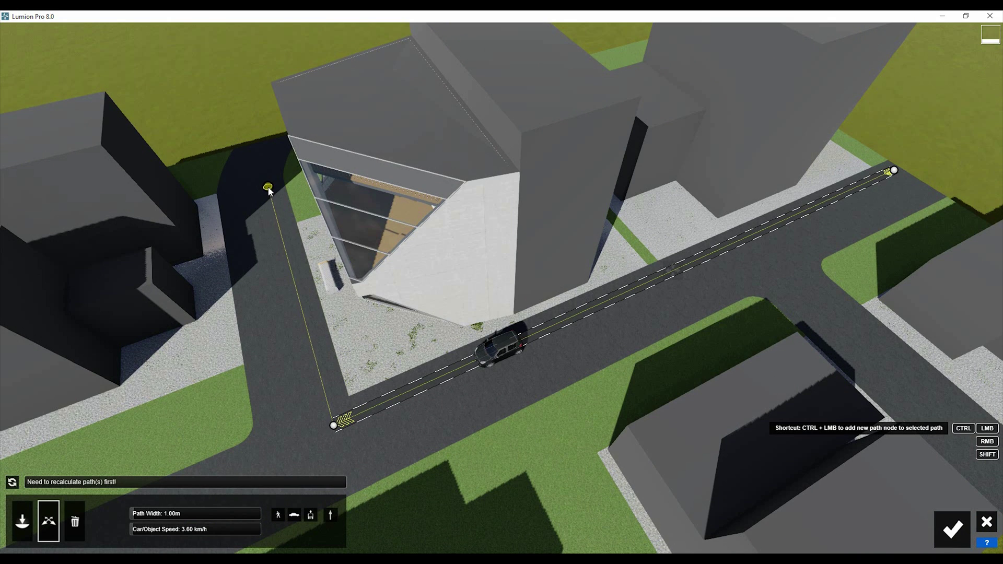
pyautogui.keyDown('ctrl'); pyautogui.click(268, 187); pyautogui.keyUp('ctrl')
pyautogui.keyDown('ctrl'); pyautogui.click(279, 144); pyautogui.keyUp('ctrl')
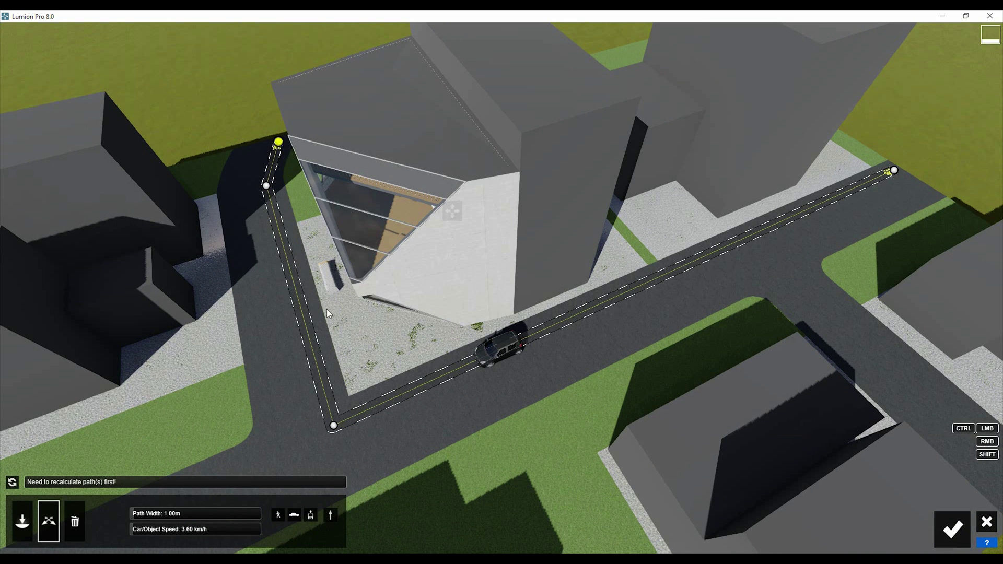
# Adjust the corner nodes and set their smoothness to 100% for a rounded turn.
pyautogui.click(333, 427)
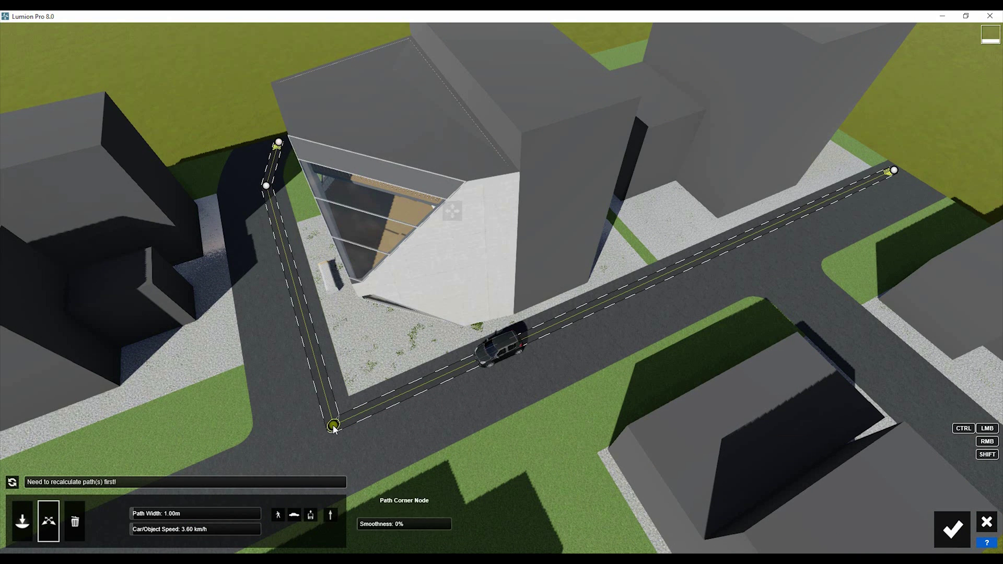
pyautogui.moveTo(374, 528); pyautogui.dragTo(410, 517)
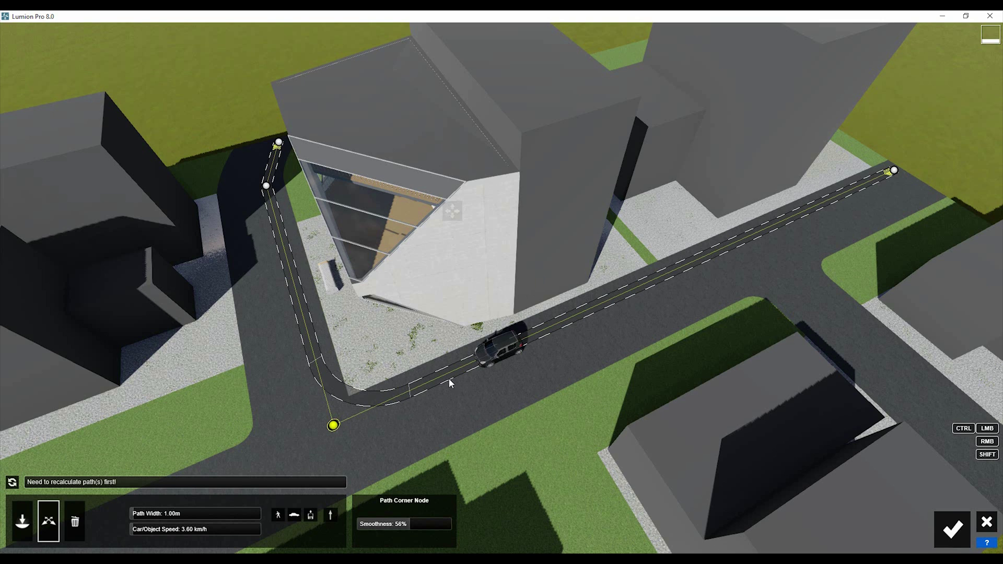
pyautogui.moveTo(333, 427); pyautogui.dragTo(310, 449)
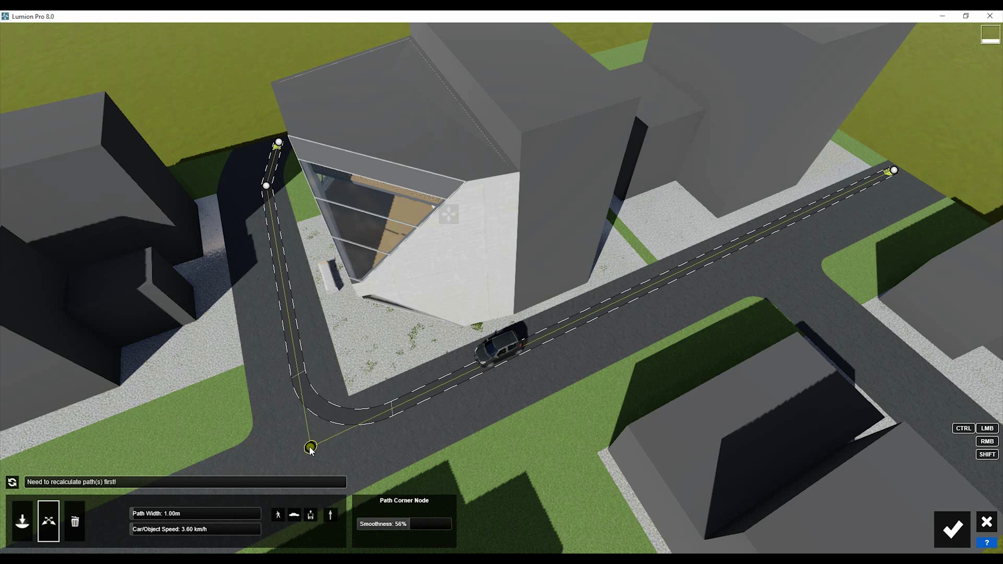
pyautogui.click(297, 360)
pyautogui.moveTo(299, 361); pyautogui.dragTo(310, 361)
pyautogui.moveTo(309, 447); pyautogui.dragTo(318, 444)
pyautogui.moveTo(418, 523); pyautogui.dragTo(469, 514)
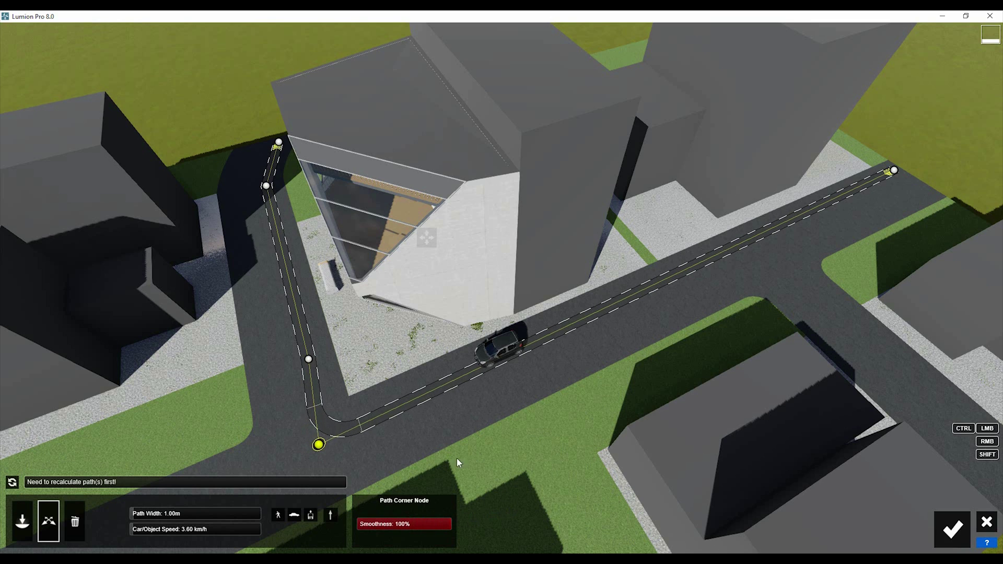
pyautogui.click(309, 360)
pyautogui.moveTo(381, 526); pyautogui.dragTo(565, 443)
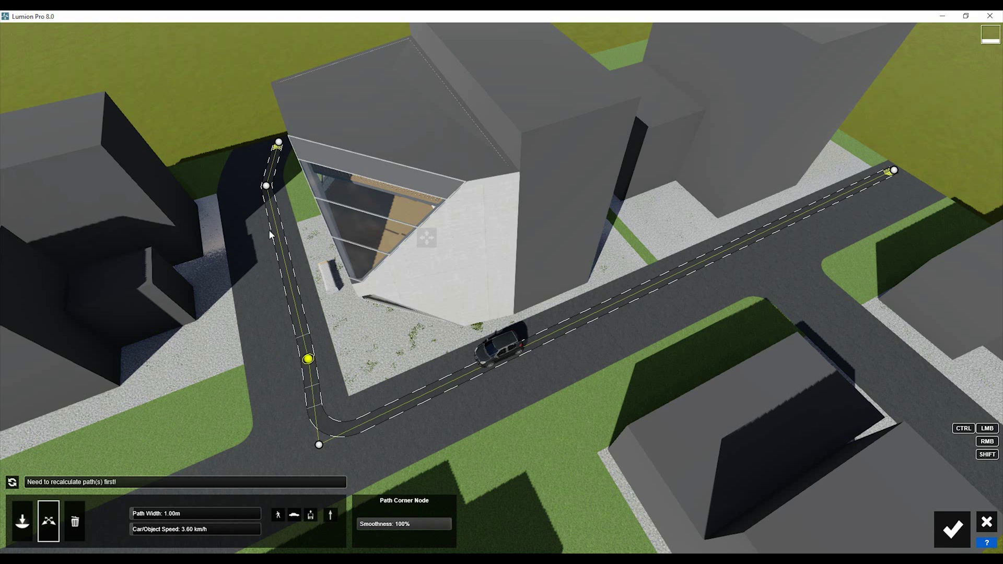
# Disable people and imported objects on the path and preview the car's drive.
pyautogui.click(279, 515)
pyautogui.click(311, 515)
pyautogui.moveTo(38, 481); pyautogui.dragTo(217, 495)
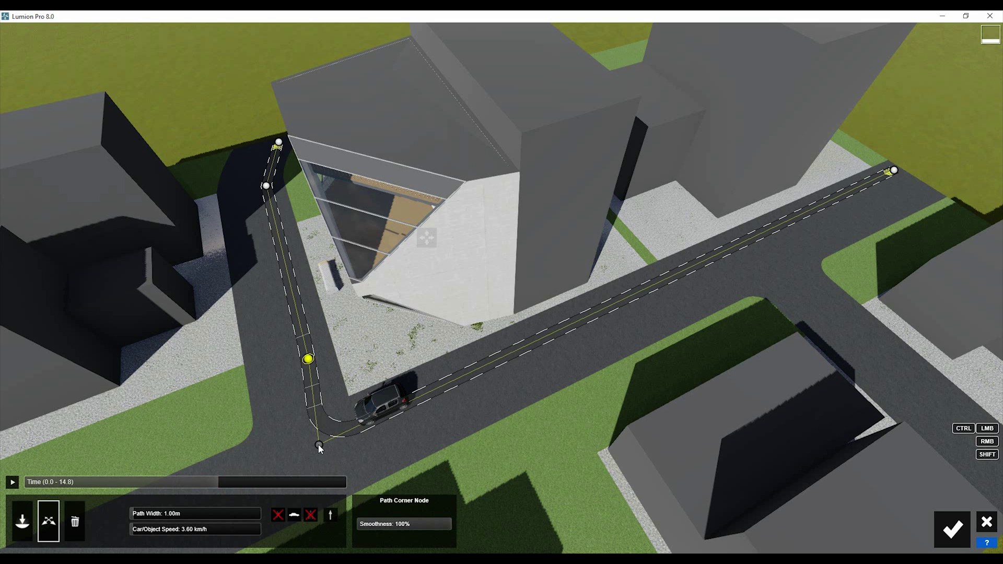
# Reshape the path, widening the rounded bottom corner, while previewing the car's motion.
pyautogui.moveTo(320, 448); pyautogui.dragTo(326, 426)
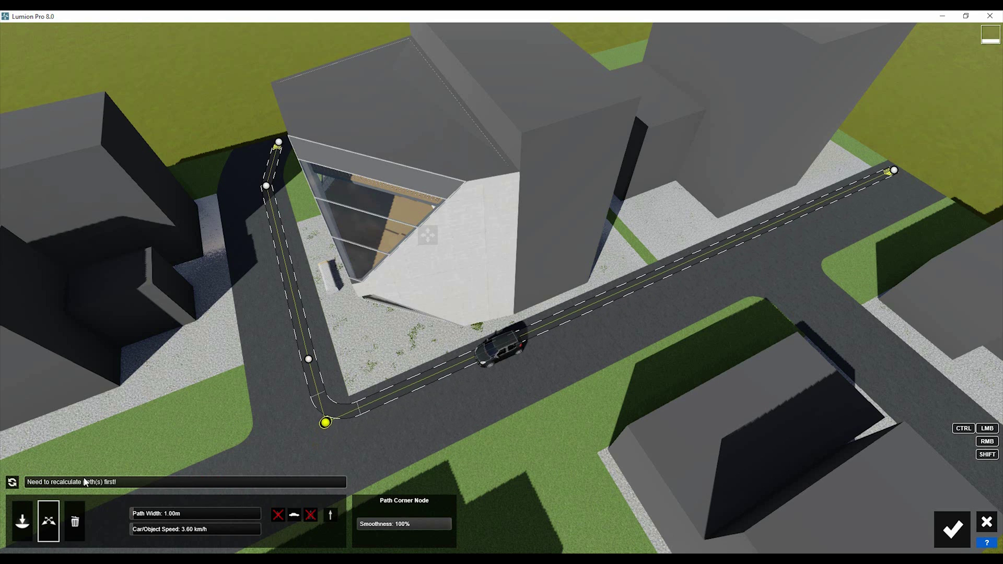
pyautogui.moveTo(87, 482); pyautogui.dragTo(277, 494)
pyautogui.moveTo(310, 361); pyautogui.dragTo(289, 285)
pyautogui.moveTo(327, 426); pyautogui.dragTo(327, 438)
pyautogui.moveTo(57, 486); pyautogui.dragTo(244, 490)
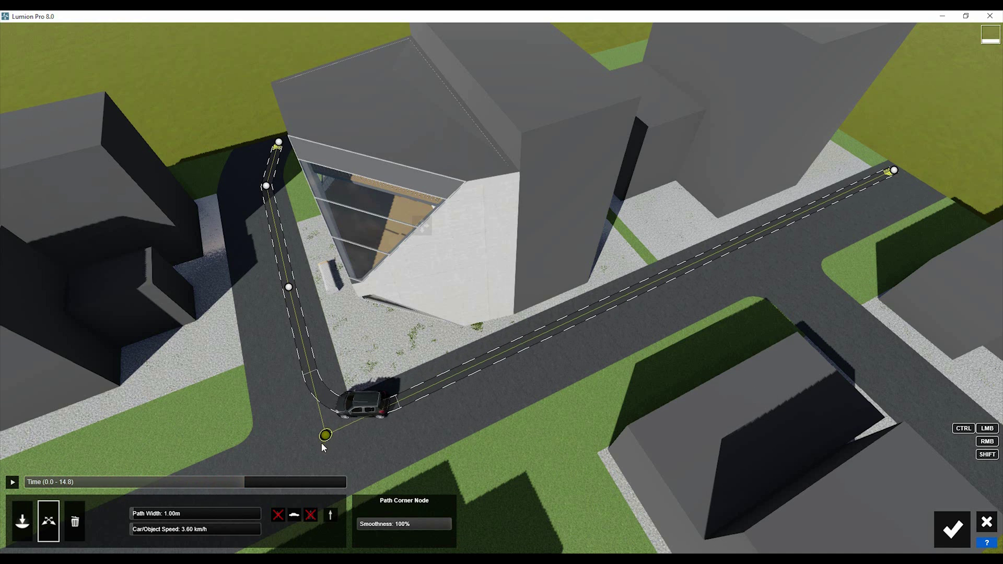
pyautogui.moveTo(322, 444); pyautogui.dragTo(328, 455)
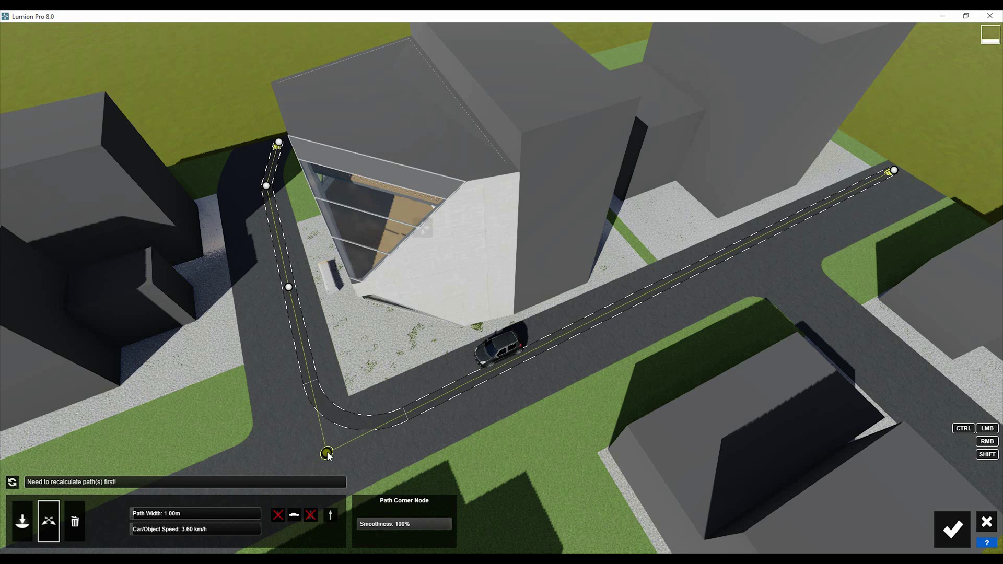
pyautogui.click(72, 486)
pyautogui.moveTo(237, 479)
pyautogui.mouseDown()
pyautogui.moveTo(225, 480)
pyautogui.moveTo(304, 489)
pyautogui.mouseUp()
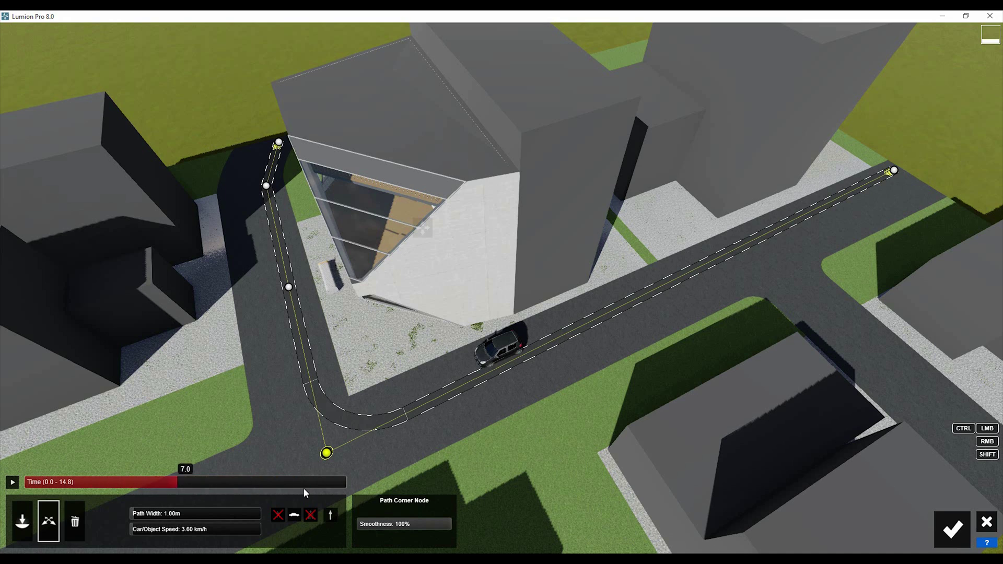
pyautogui.click(232, 482)
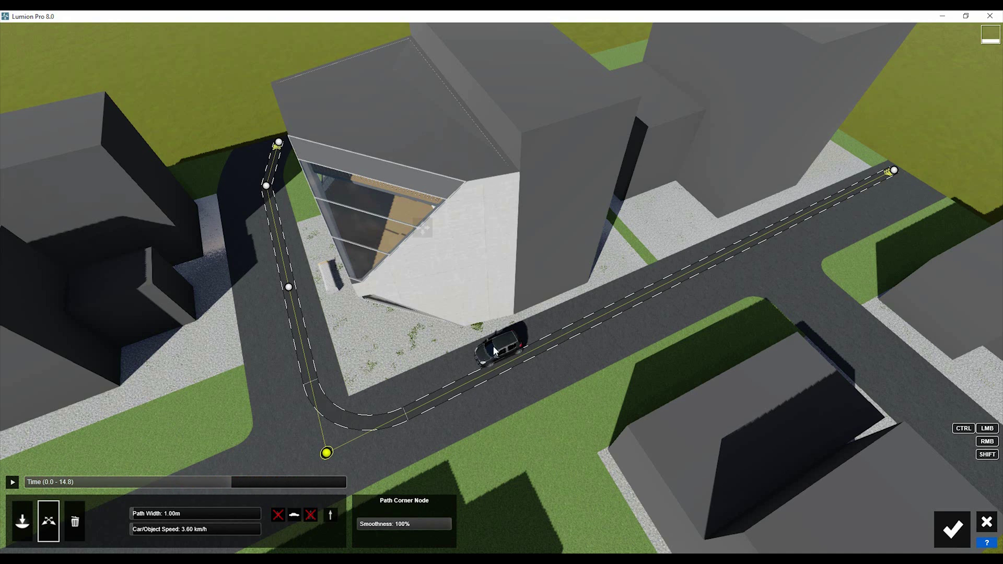
# Add a node near the car at 100% smoothness, preview, and accept the path.
pyautogui.click(477, 377)
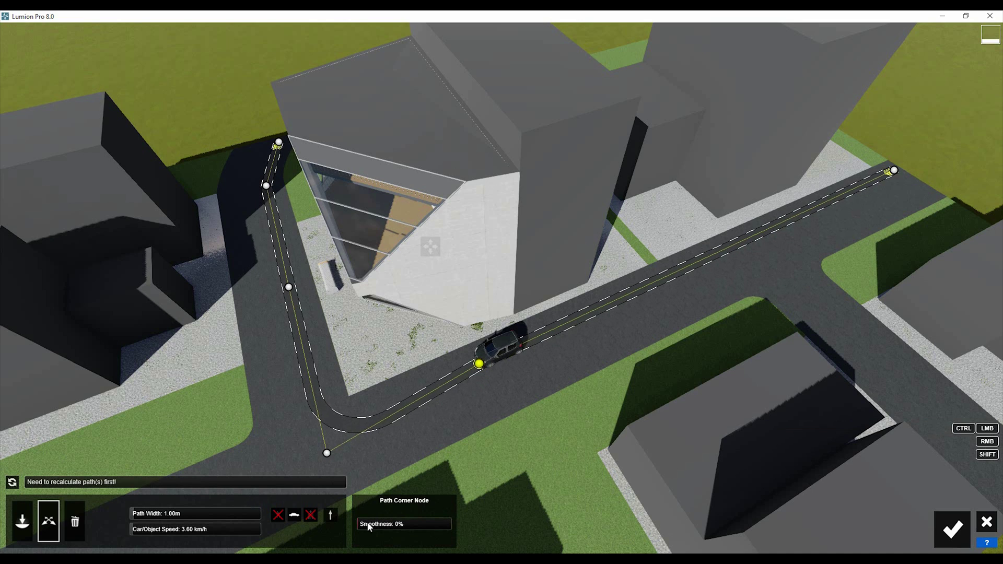
pyautogui.moveTo(469, 526); pyautogui.dragTo(470, 525)
pyautogui.moveTo(45, 480); pyautogui.dragTo(228, 489)
pyautogui.click(940, 528)
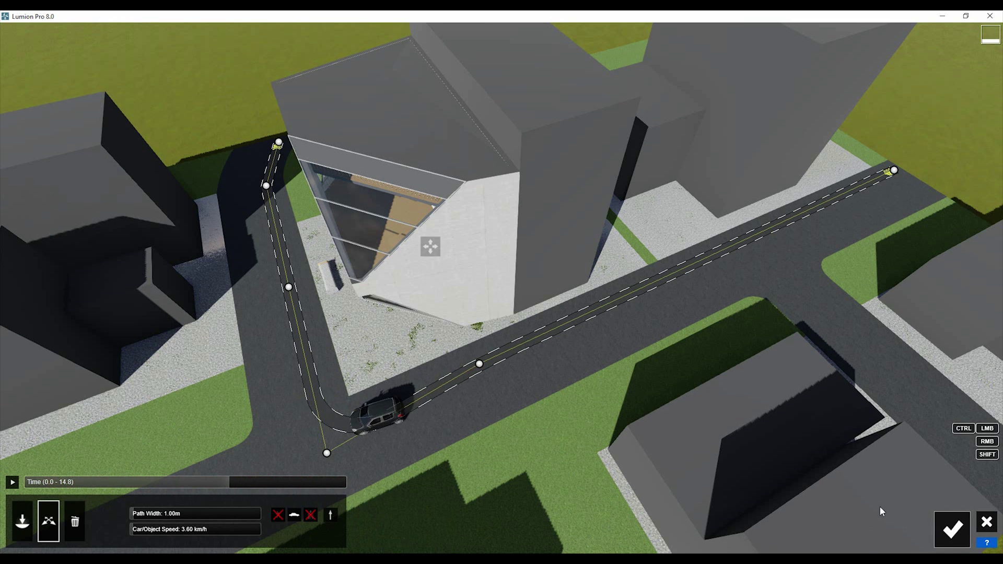
# Raise the car's speed to 16.56 km/h and replay the Flythrough clip to check it.
pyautogui.click(30, 441)
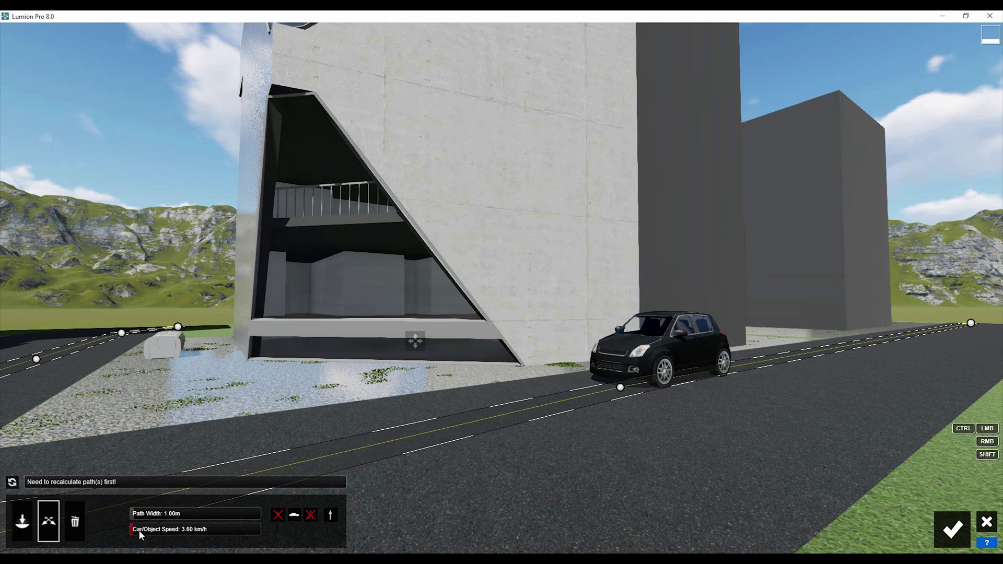
pyautogui.moveTo(140, 532); pyautogui.dragTo(150, 536)
pyautogui.click(938, 526)
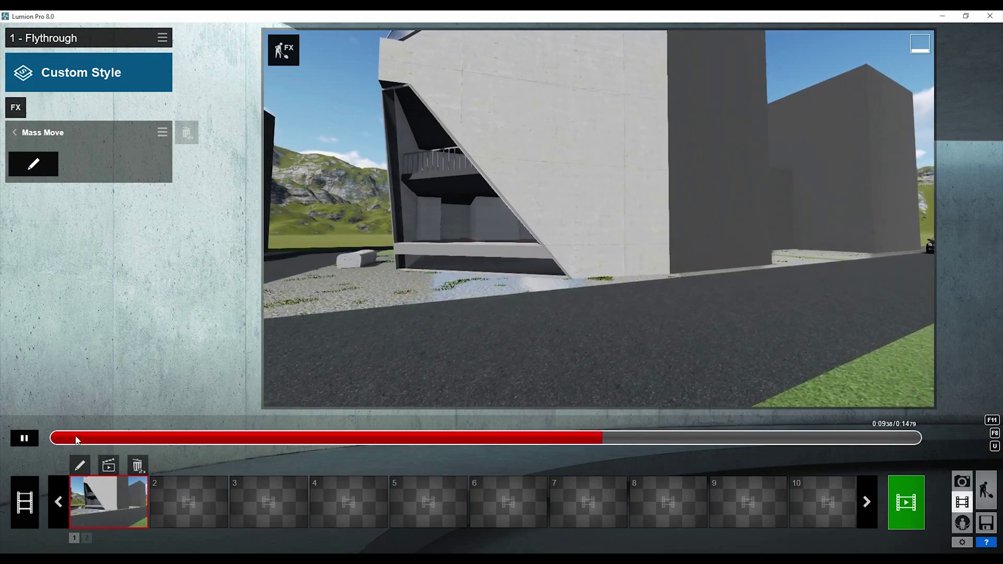
pyautogui.click(77, 439)
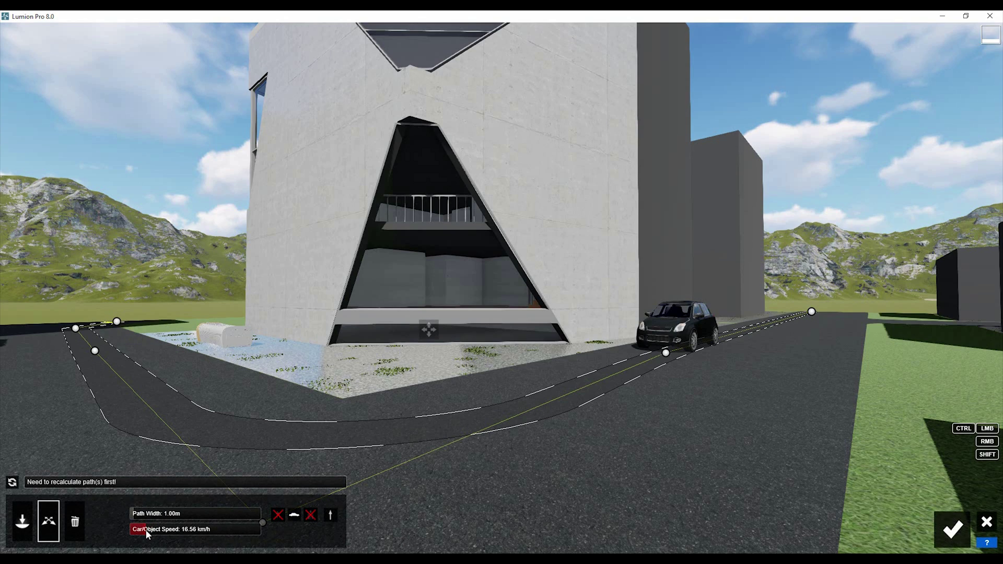
pyautogui.click(952, 530)
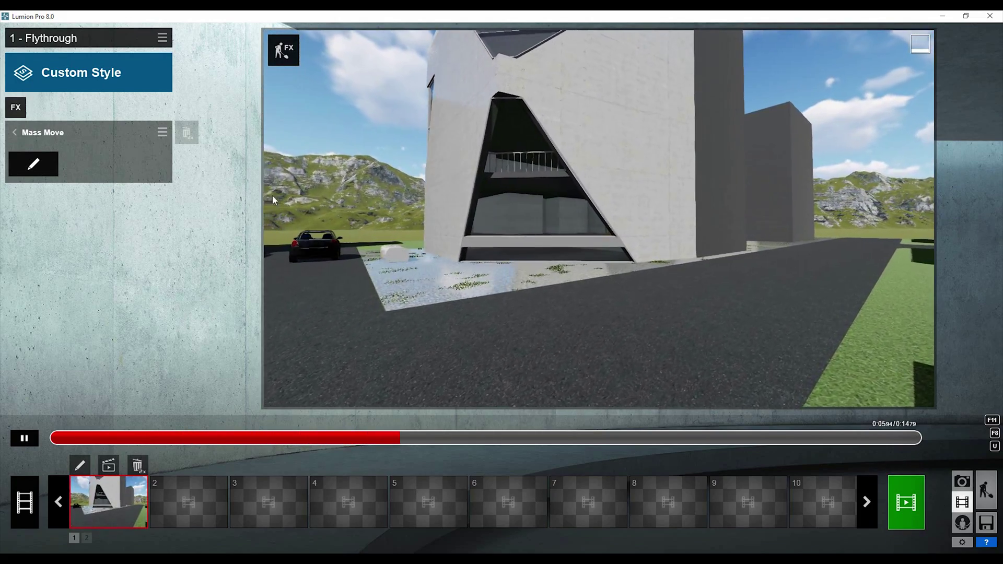
# Reopen the Mass Move editor and view the street from above.
pyautogui.click(45, 163)
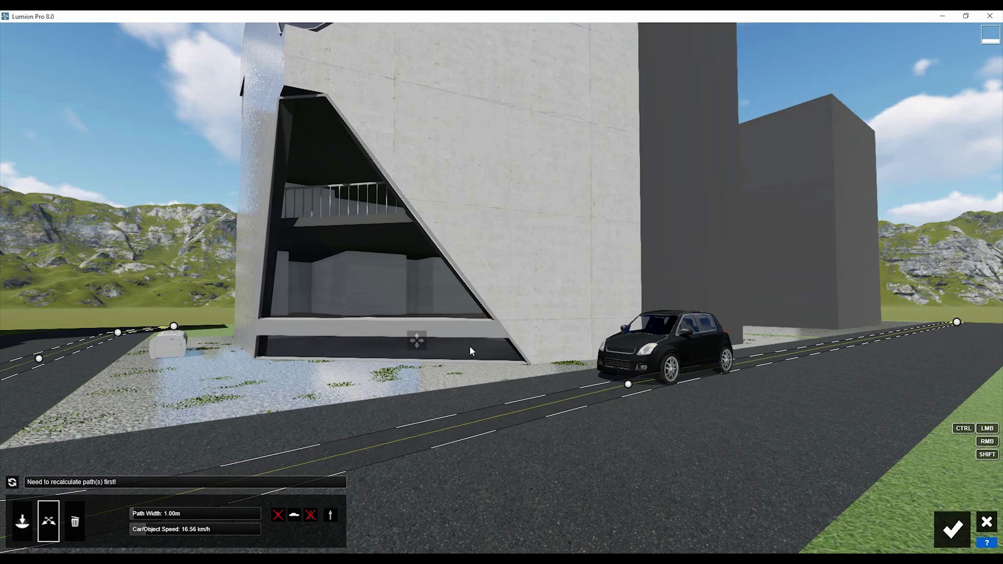
pyautogui.moveTo(469, 349); pyautogui.dragTo(387, 418, button='right')
pyautogui.press('w')
pyautogui.moveTo(653, 140); pyautogui.dragTo(597, 211, button='right')
pyautogui.press('s')
# Lay a second path down the gravel by the building and along the roadside.
pyautogui.click(23, 521)
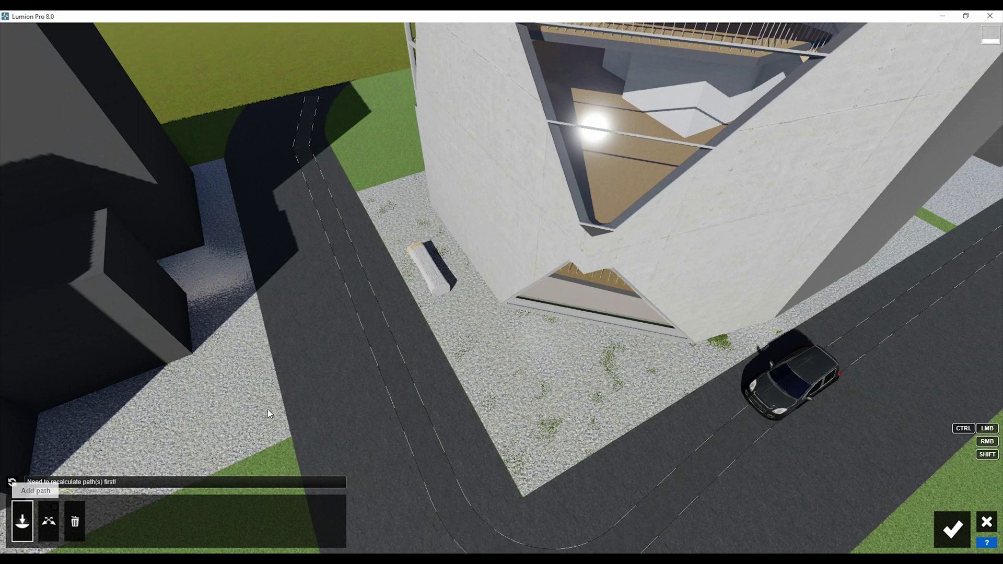
pyautogui.moveTo(368, 192)
pyautogui.mouseDown()
pyautogui.moveTo(449, 363)
pyautogui.moveTo(464, 369)
pyautogui.moveTo(434, 332)
pyautogui.moveTo(417, 286)
pyautogui.mouseUp()
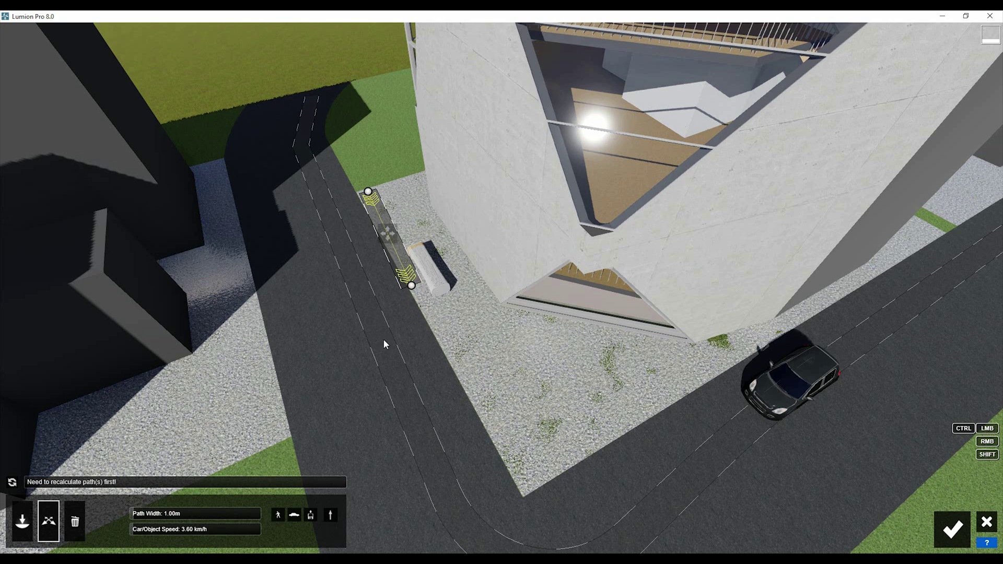
pyautogui.keyDown('ctrl'); pyautogui.click(457, 362); pyautogui.keyUp('ctrl')
pyautogui.keyDown('ctrl'); pyautogui.click(504, 443); pyautogui.keyUp('ctrl')
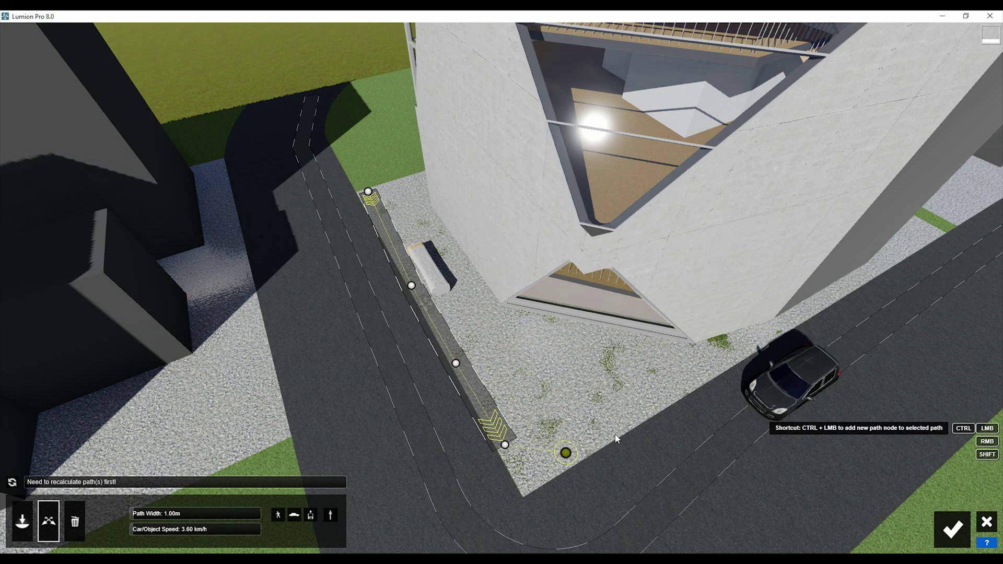
pyautogui.keyDown('ctrl'); pyautogui.click(631, 406); pyautogui.keyUp('ctrl')
pyautogui.keyDown('ctrl'); pyautogui.click(725, 353); pyautogui.keyUp('ctrl')
pyautogui.keyDown('ctrl'); pyautogui.click(836, 294); pyautogui.keyUp('ctrl')
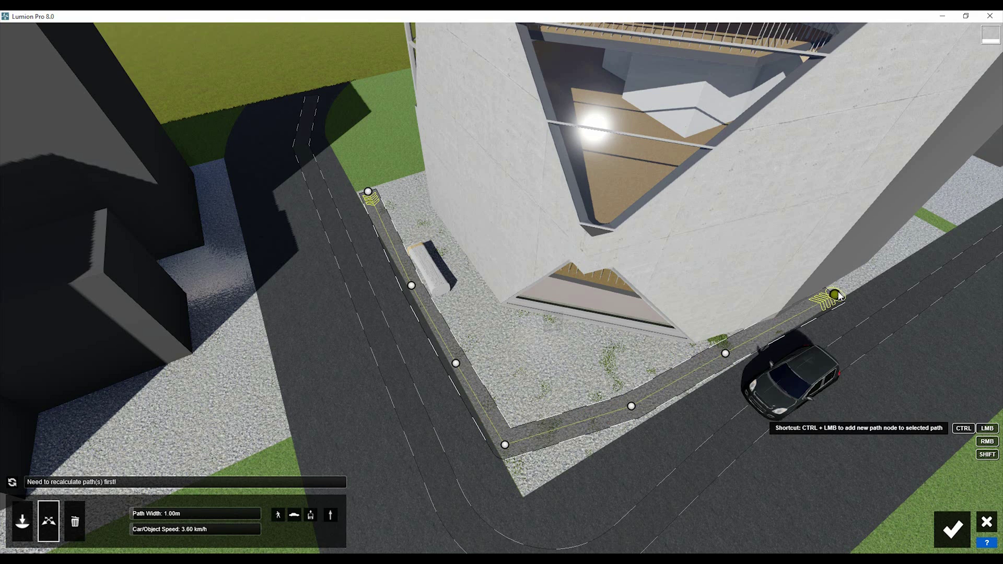
pyautogui.keyDown('ctrl'); pyautogui.click(932, 240); pyautogui.keyUp('ctrl')
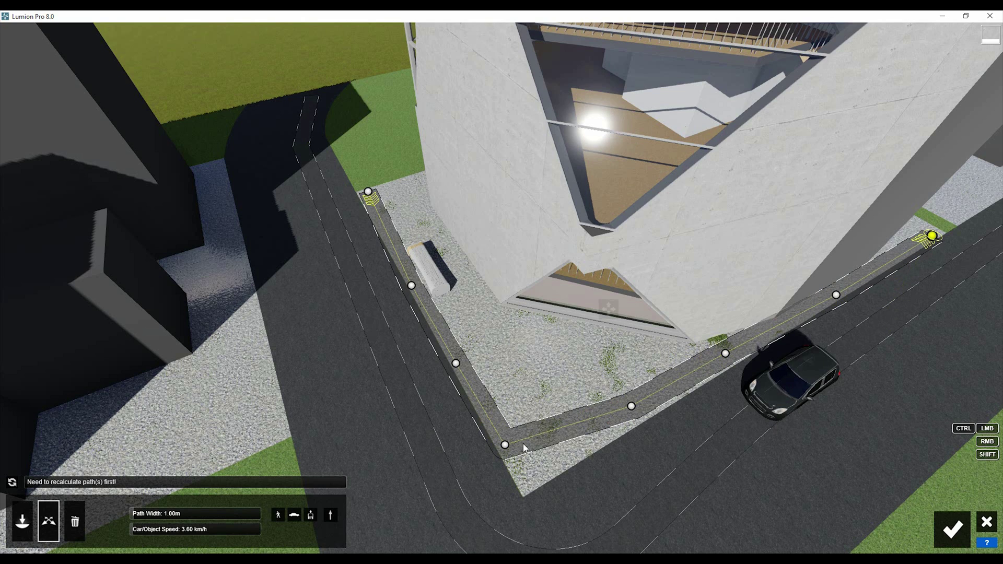
# Soften the new path's corner to about 84% smoothness.
pyautogui.click(505, 445)
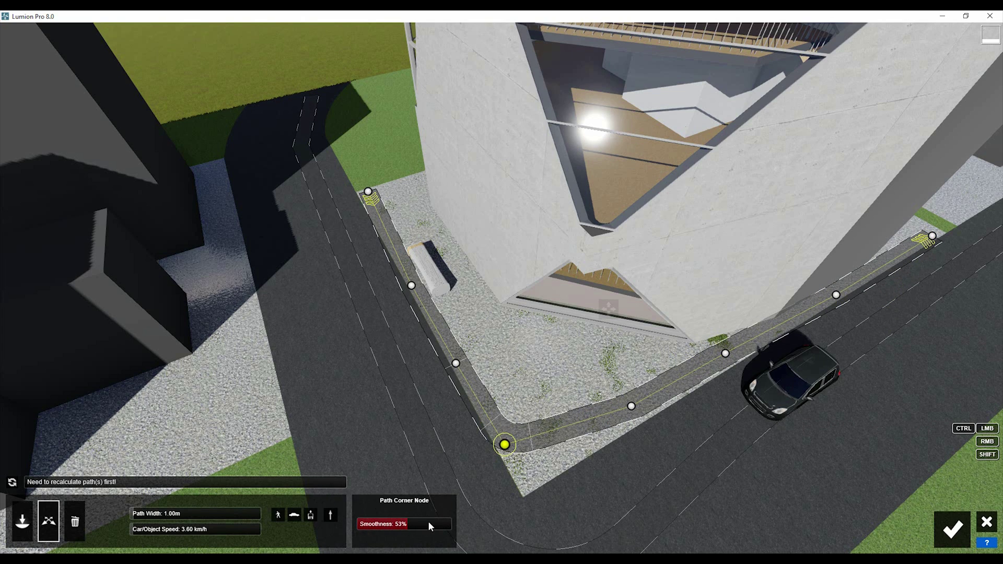
pyautogui.click(634, 406)
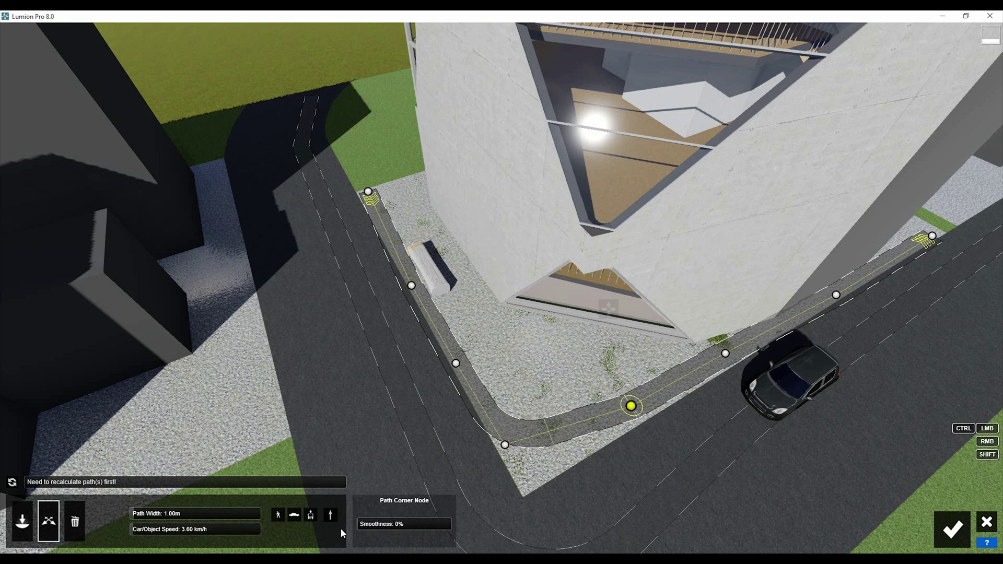
pyautogui.moveTo(381, 525); pyautogui.dragTo(396, 524)
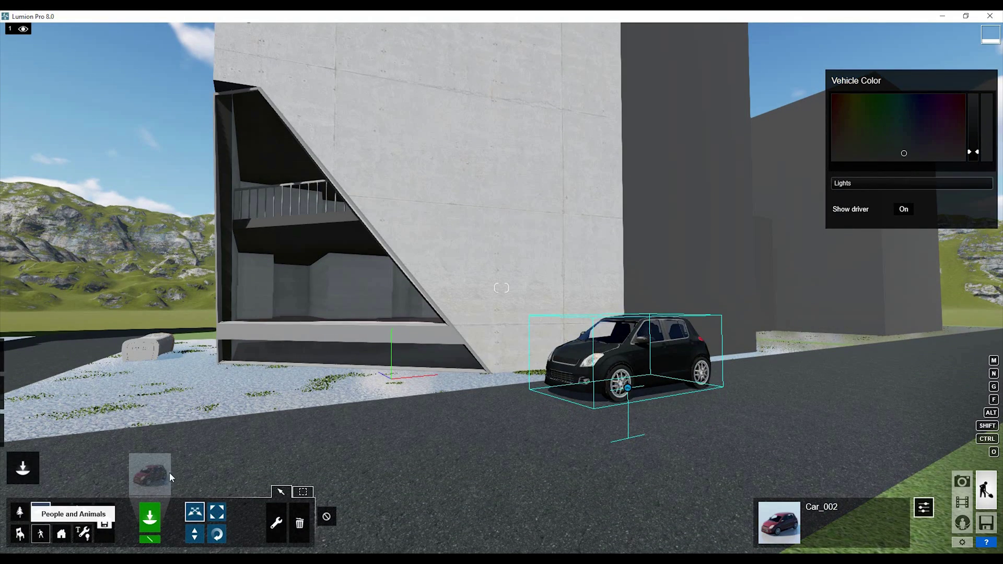
# Place Man_Caucasian_0011_Run from page 4 of the character library at the gravel path start.
pyautogui.click(149, 474)
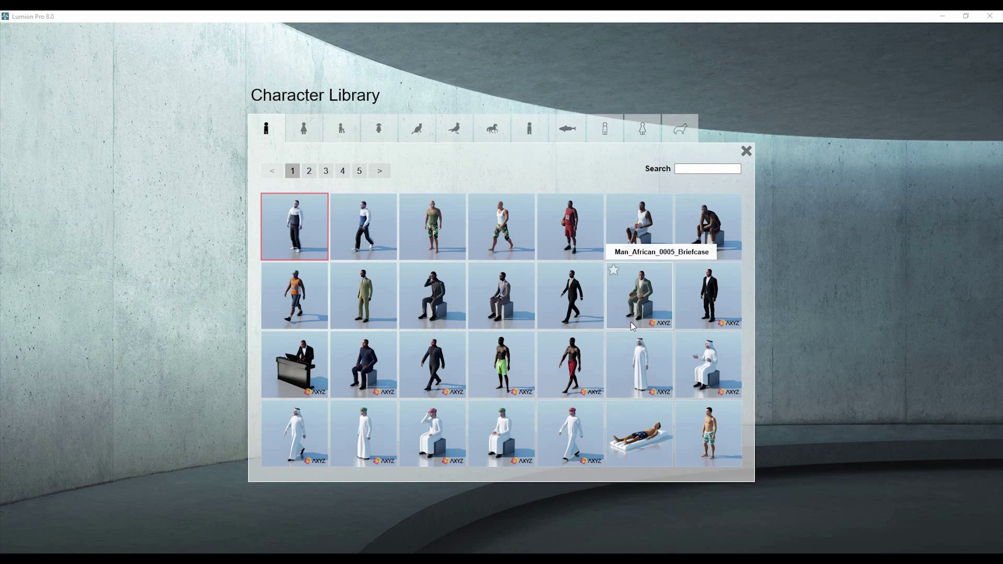
pyautogui.click(312, 172)
pyautogui.click(332, 173)
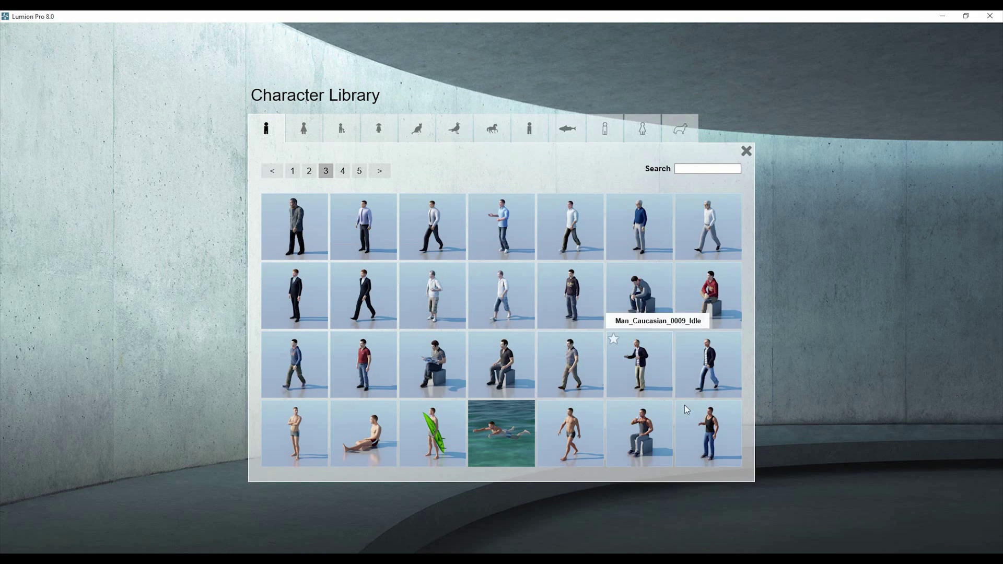
pyautogui.click(342, 171)
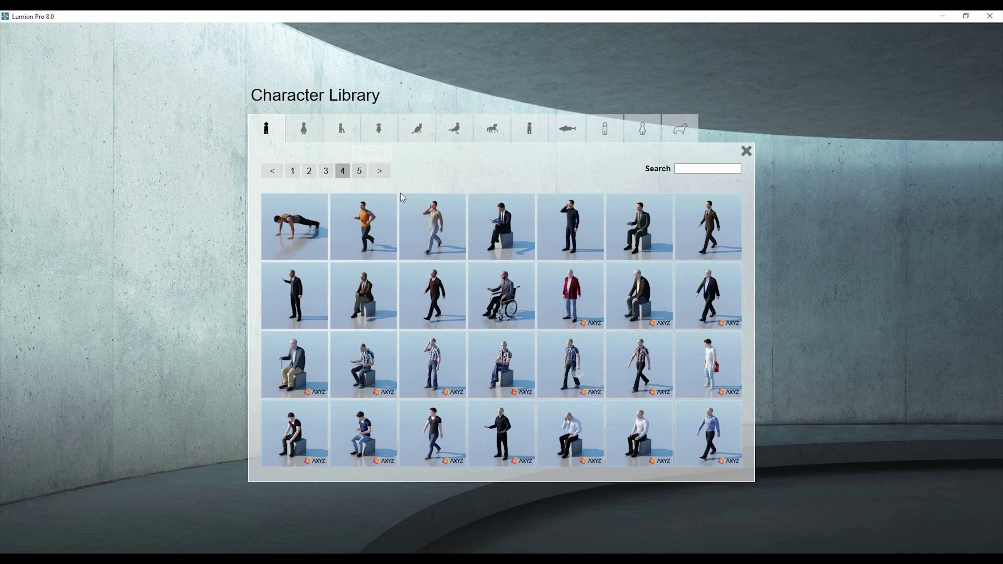
pyautogui.click(369, 239)
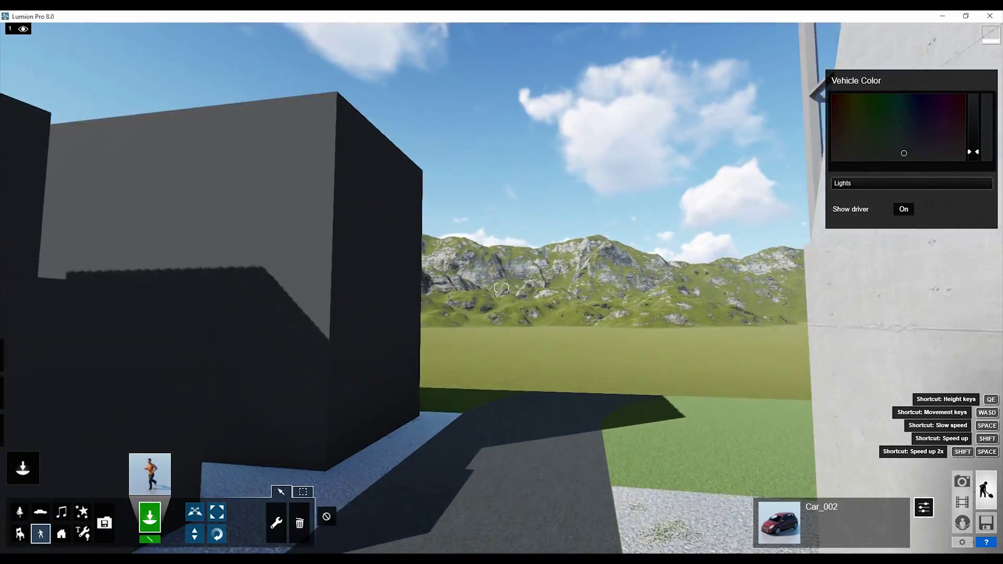
pyautogui.moveTo(418, 141); pyautogui.dragTo(498, 210, button='right')
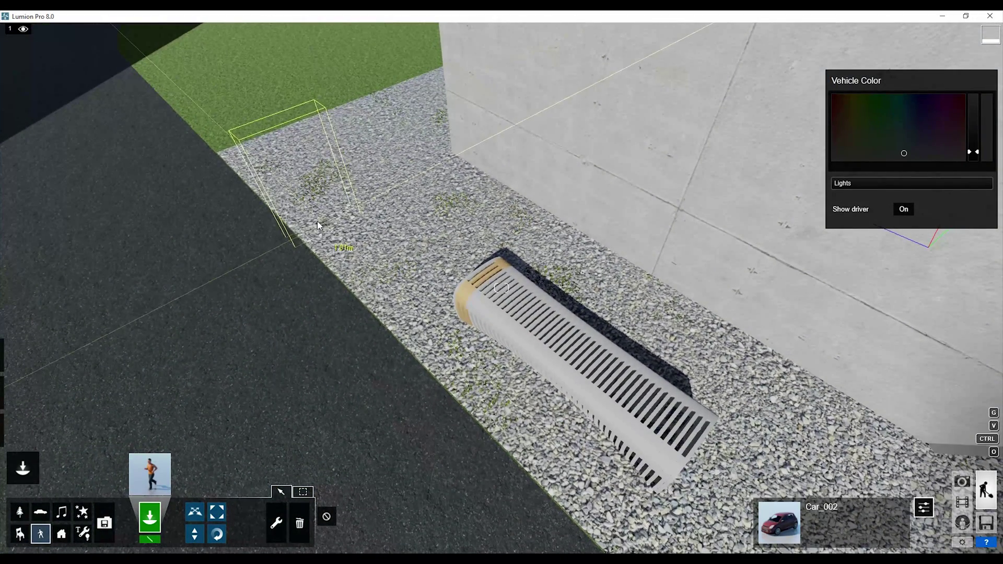
pyautogui.click(318, 221)
pyautogui.click(324, 415)
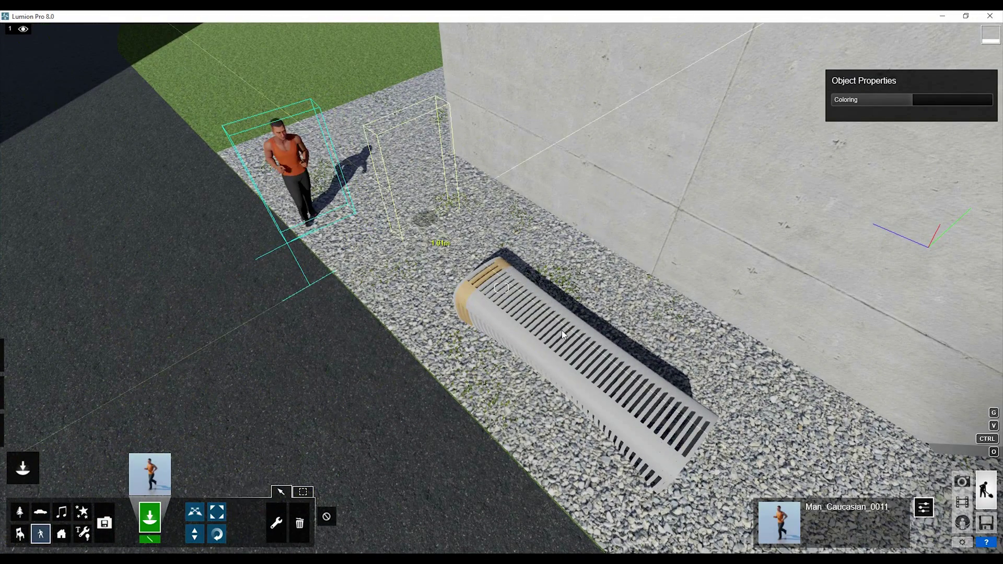
pyautogui.click(962, 502)
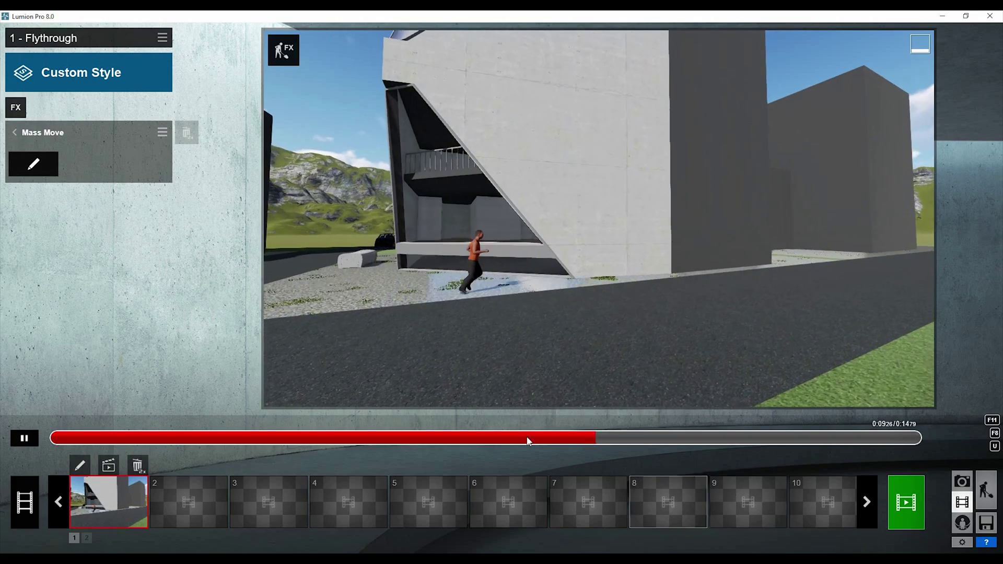